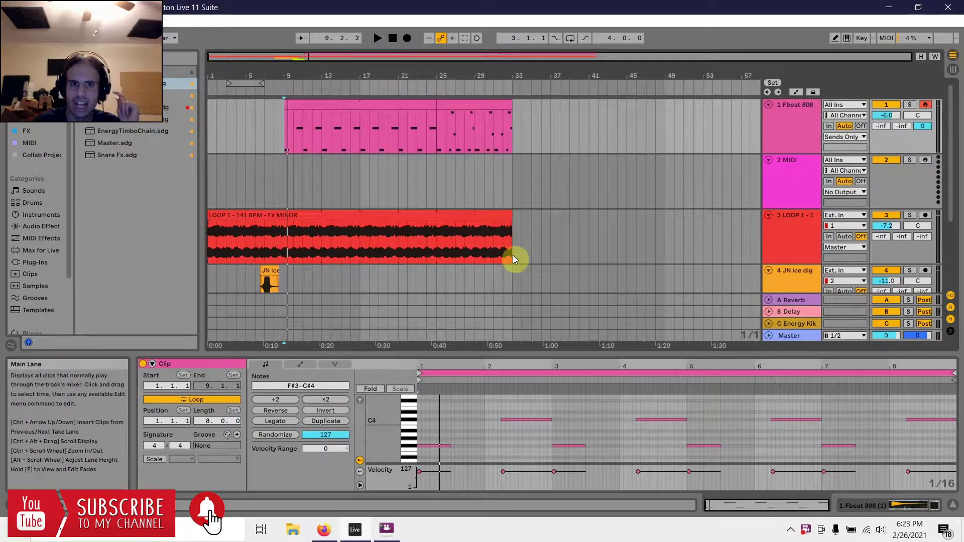
# Select the second Fbeat 808 clip (bars 25–33) and show the track's Simpler and CamelCrusher devices
pyautogui.click(477, 106)
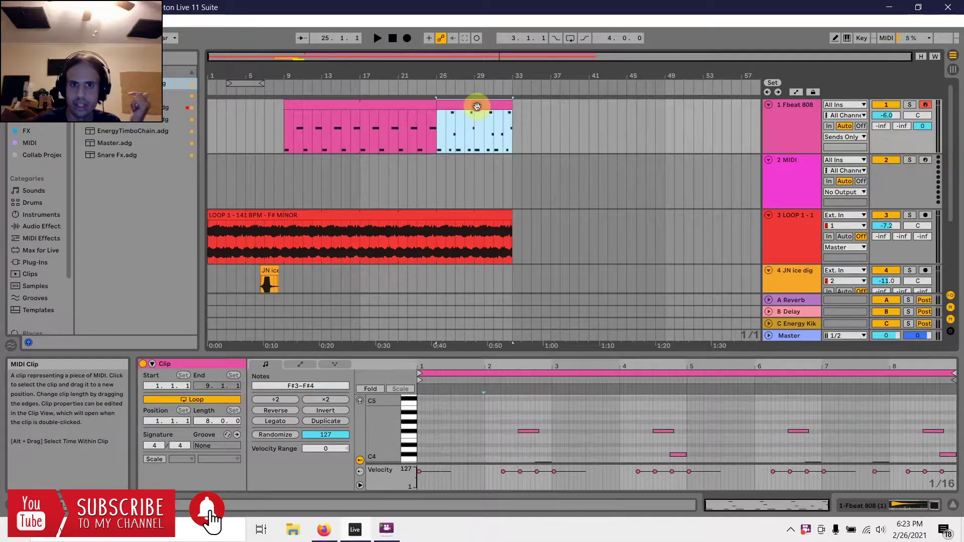
pyautogui.click(785, 132)
pyautogui.doubleClick(785, 132)
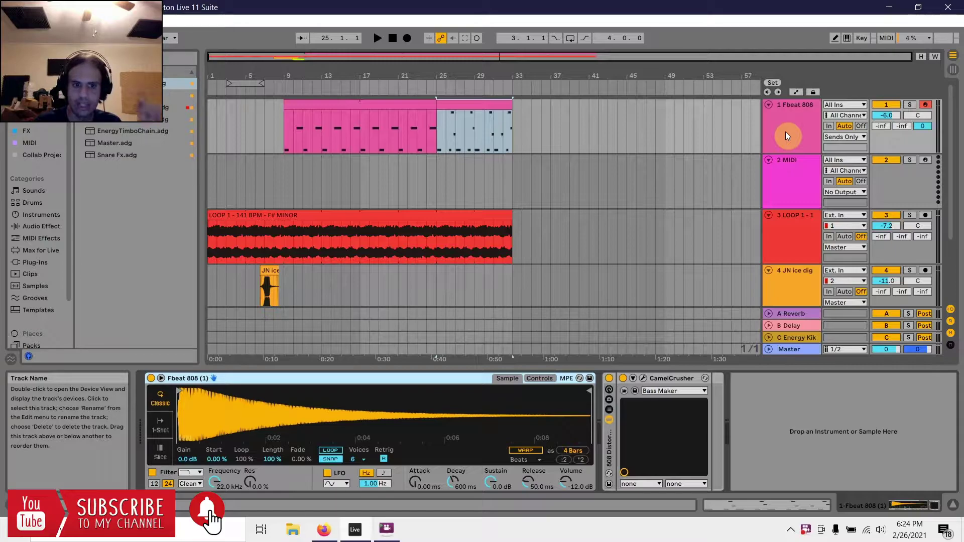
# Choose a new Voices count for the Fbeat 808 Simpler from its dropdown
pyautogui.click(538, 377)
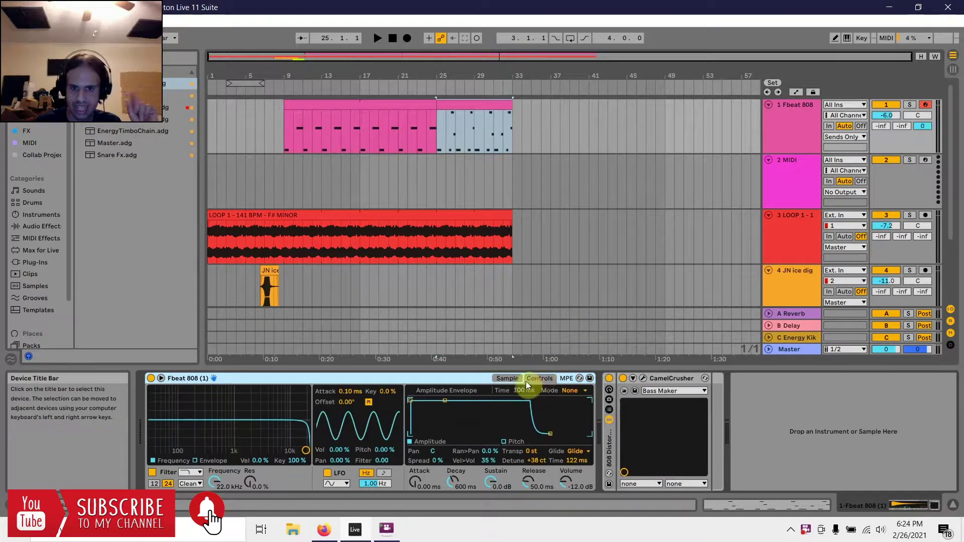
pyautogui.click(508, 378)
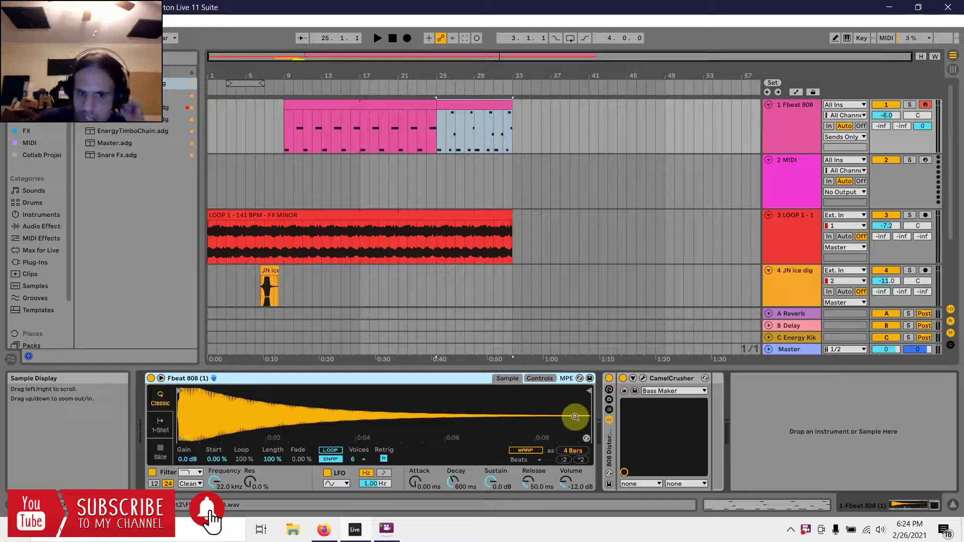
pyautogui.click(354, 460)
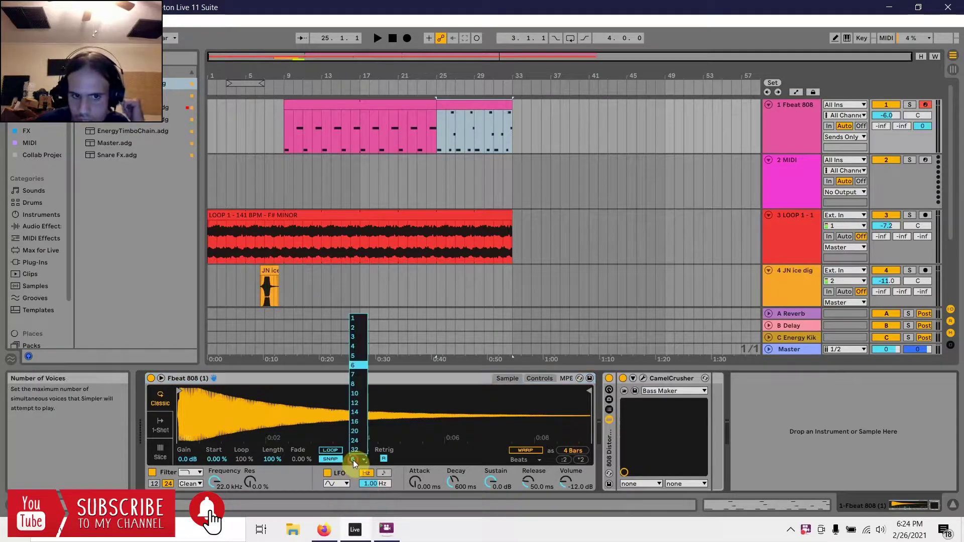
pyautogui.click(361, 320)
pyautogui.click(547, 378)
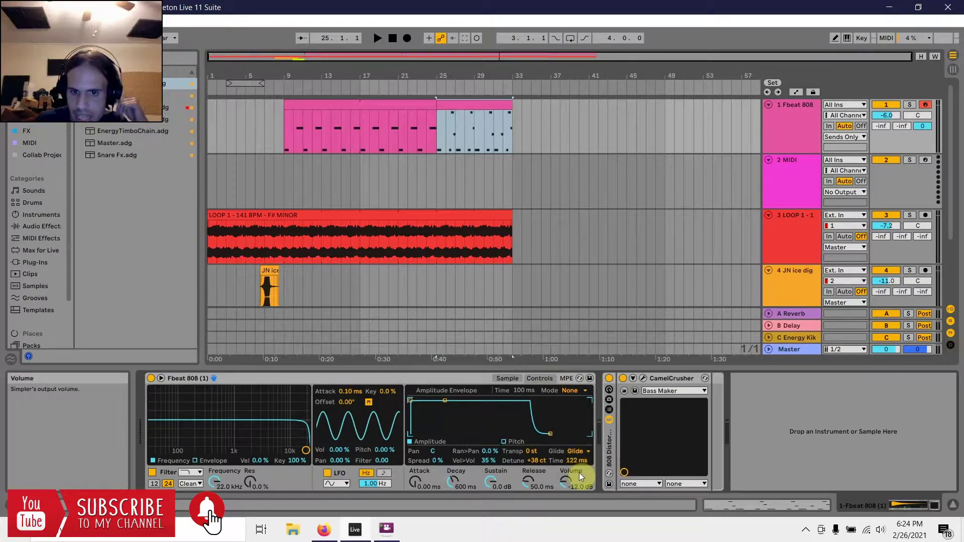
# Play the beat from bar 25, stop it, and select the first Fbeat 808 clip
pyautogui.click(435, 143)
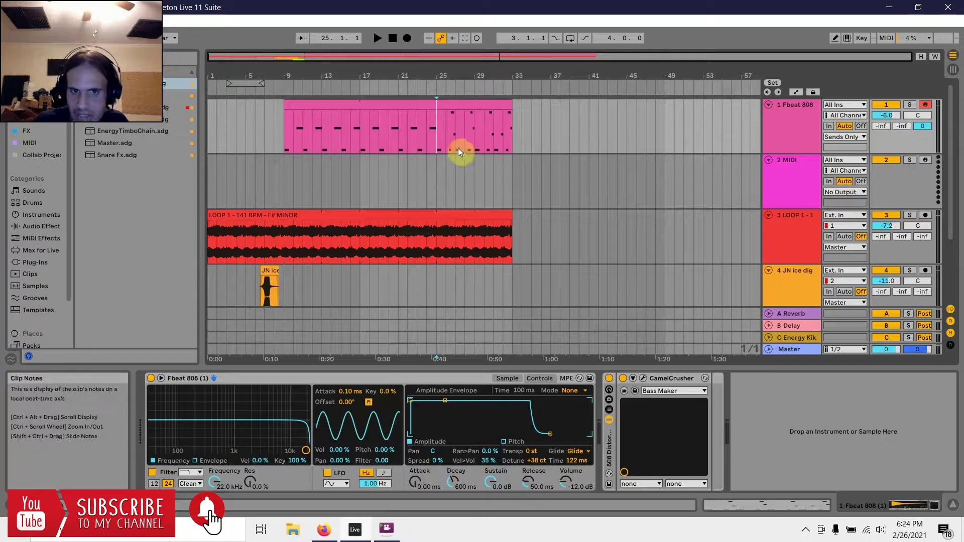
pyautogui.press('space')
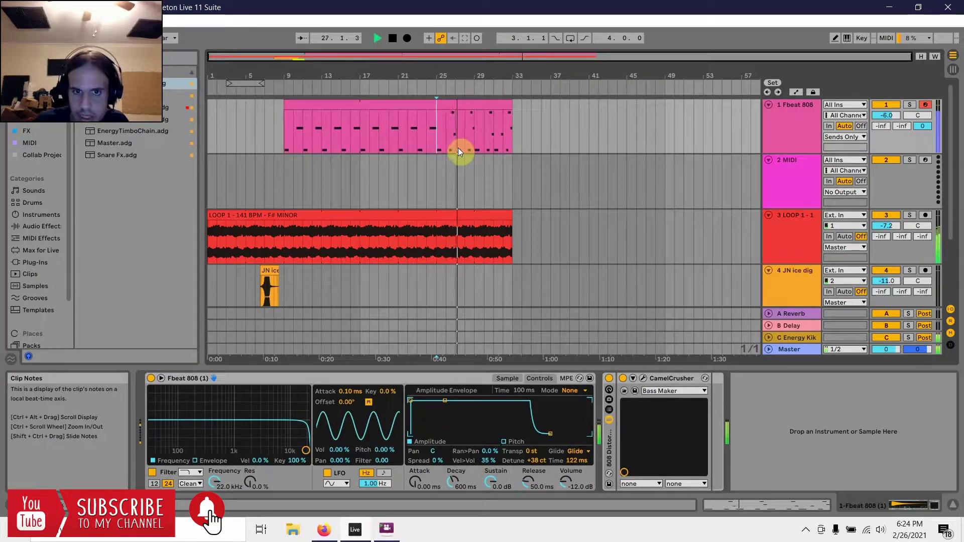
pyautogui.press('space')
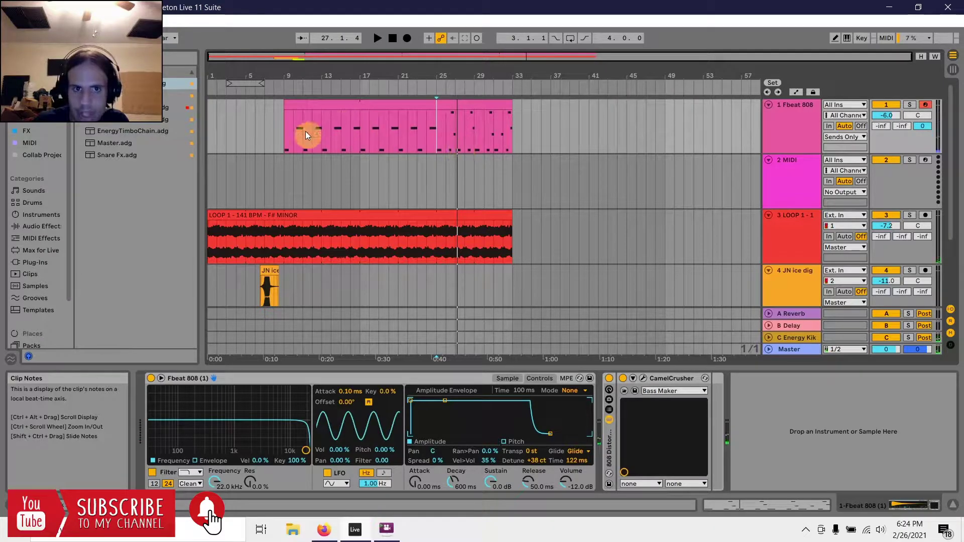
pyautogui.click(295, 106)
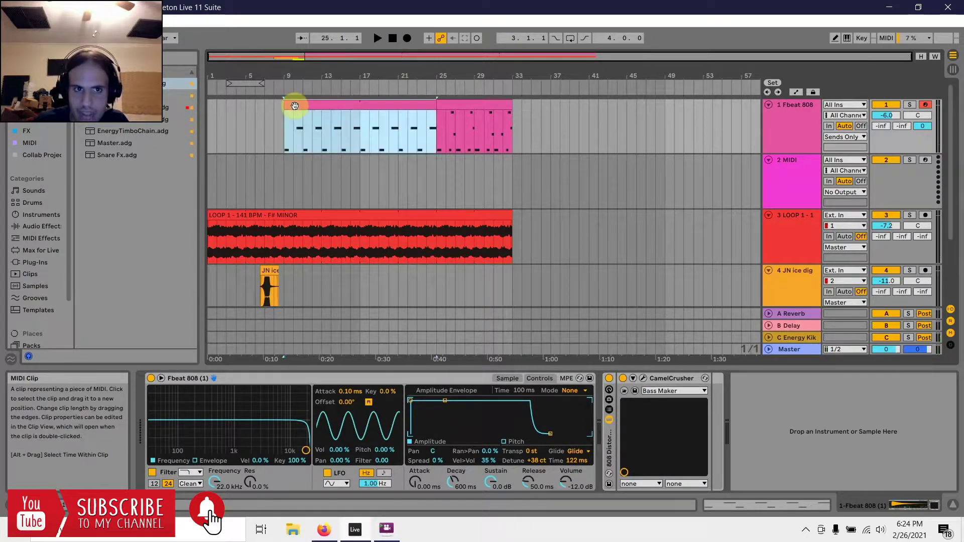
# Open the first Fbeat 808 clip (bars 9–25) in the MIDI note editor and select it
pyautogui.doubleClick(294, 105)
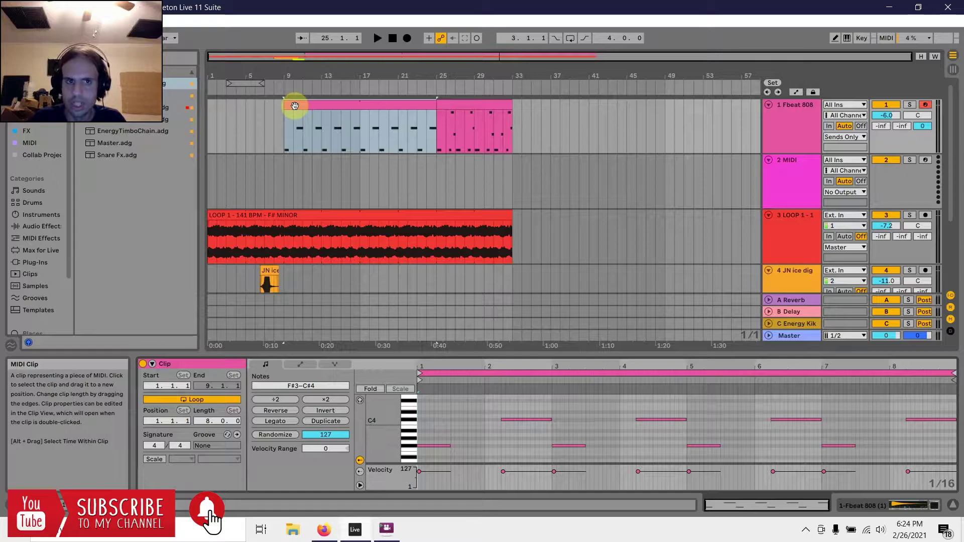
pyautogui.click(284, 137)
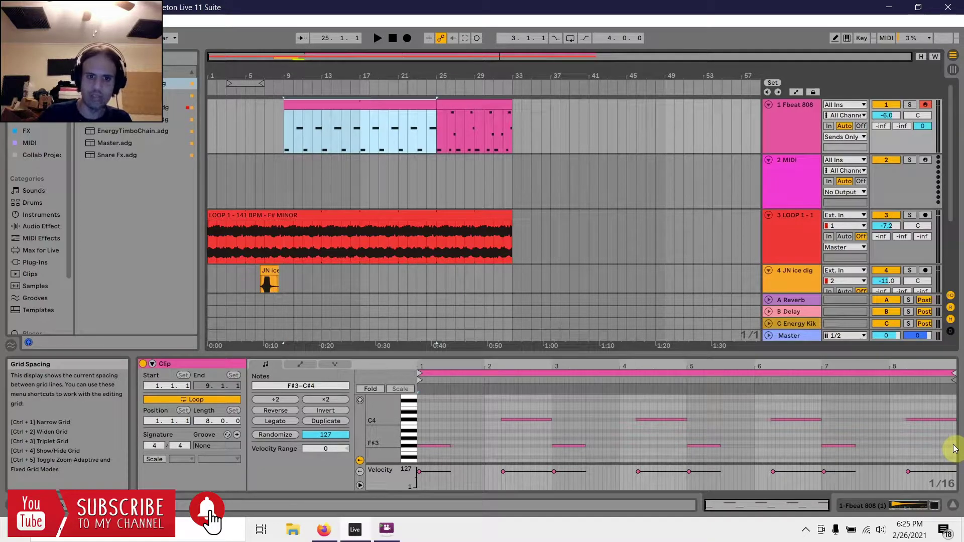
pyautogui.press('space')
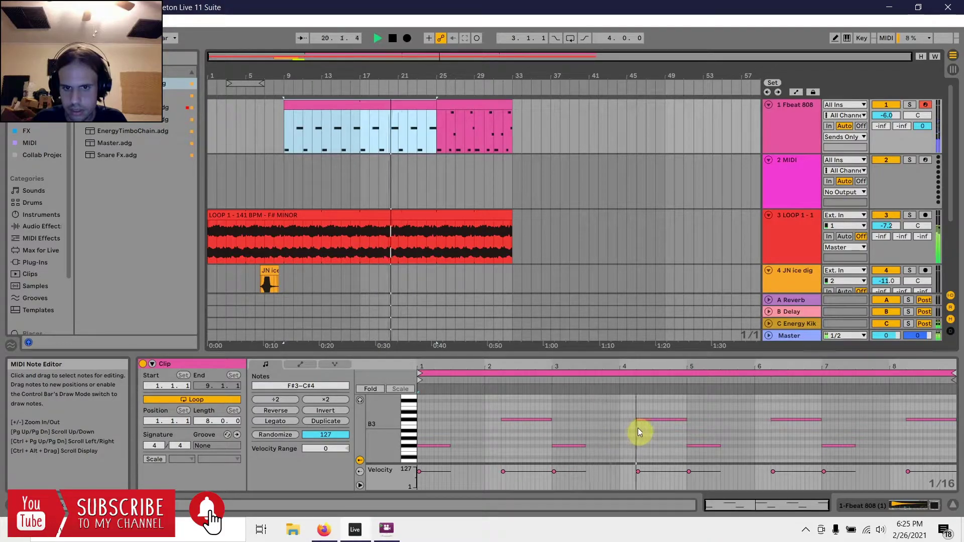
pyautogui.press('space')
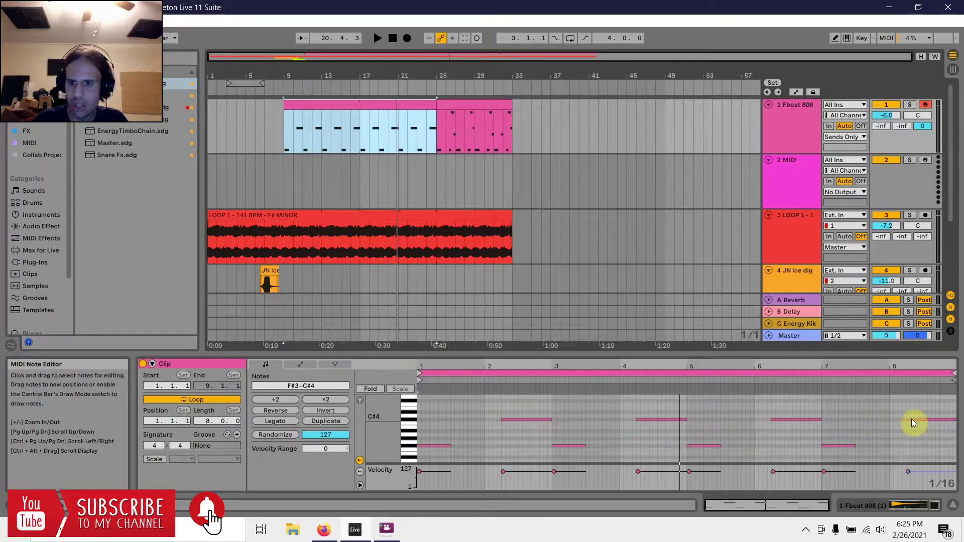
pyautogui.click(501, 411)
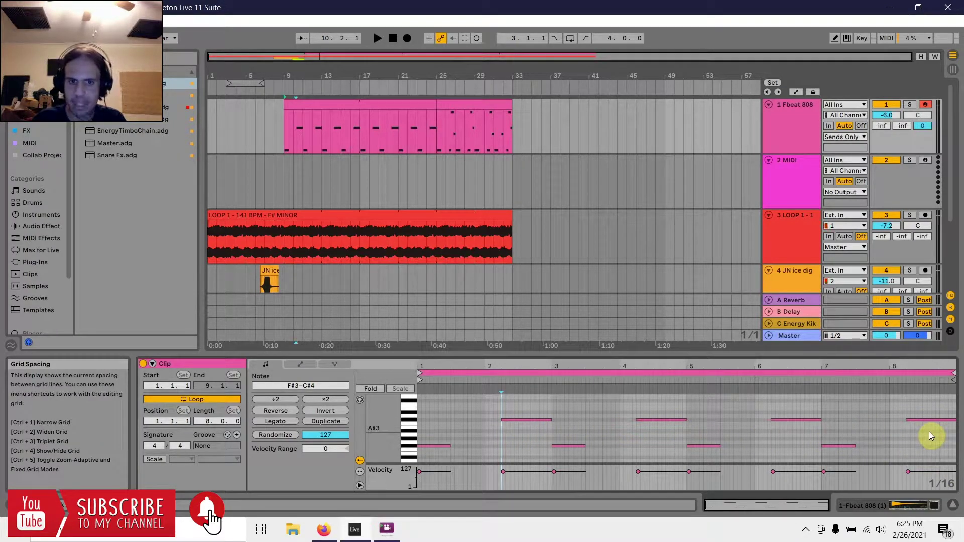
pyautogui.press('space')
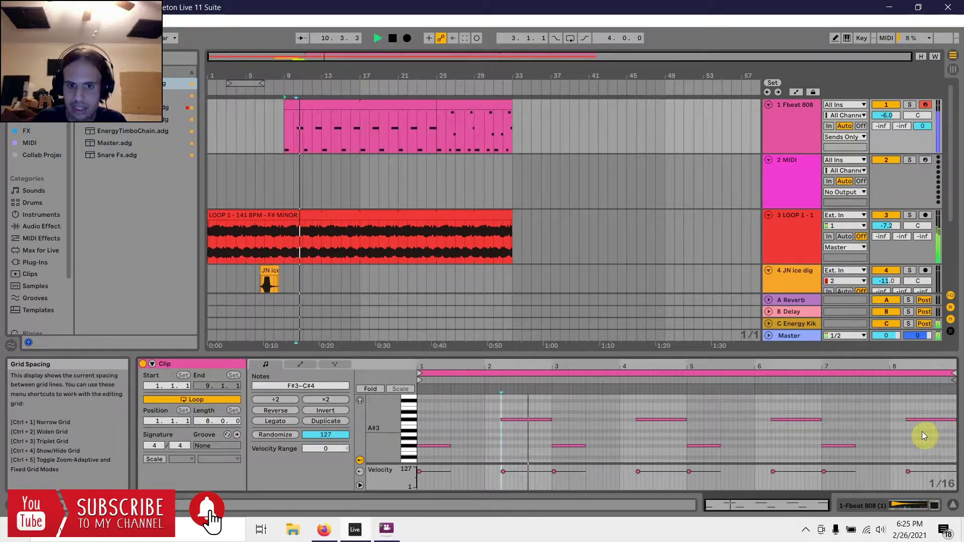
pyautogui.press('space')
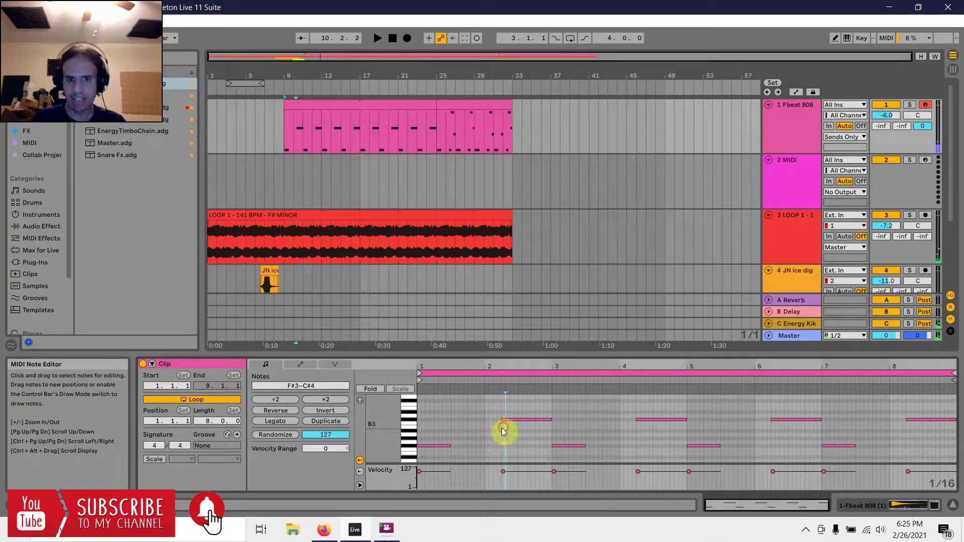
pyautogui.click(501, 430)
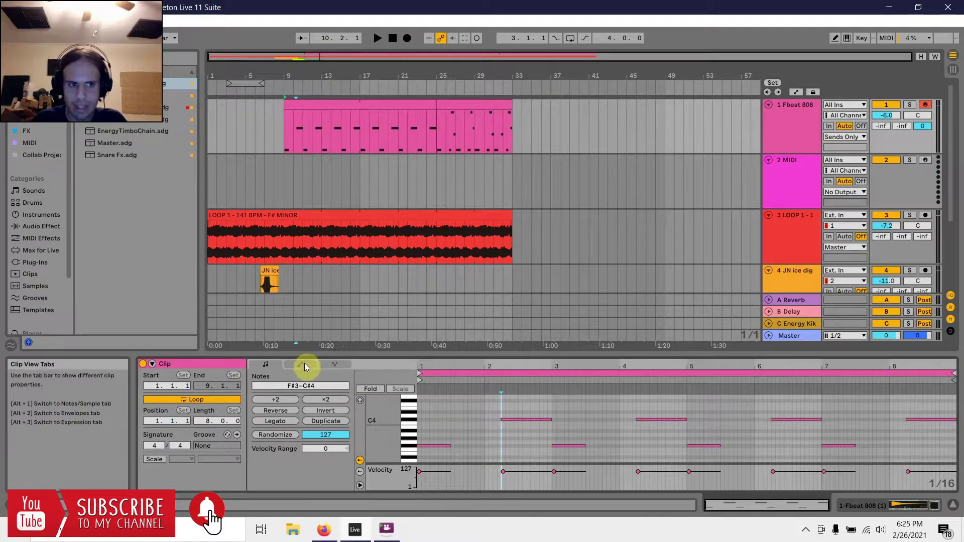
# Switch to Note Expression and select the first C#4 note to show its -7 st pitch envelope
pyautogui.click(343, 363)
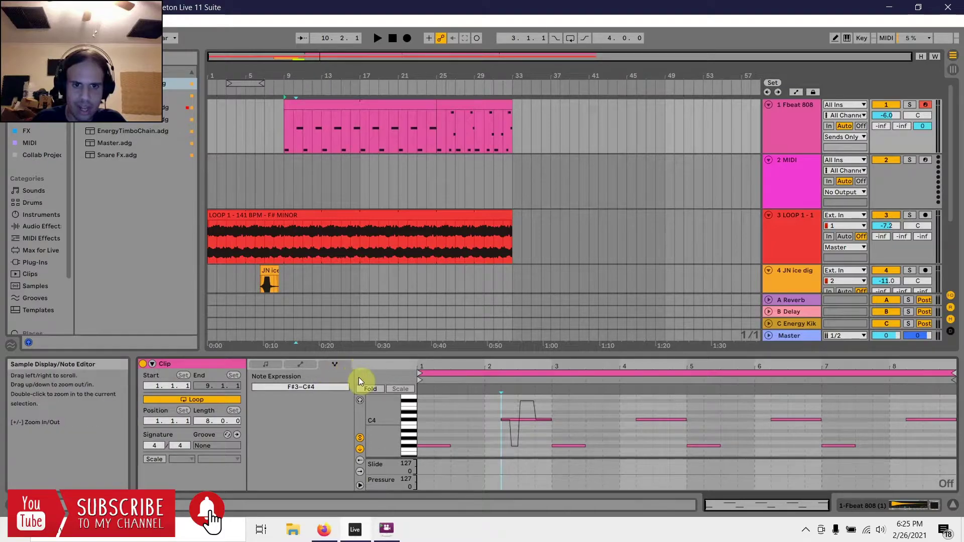
pyautogui.click(420, 433)
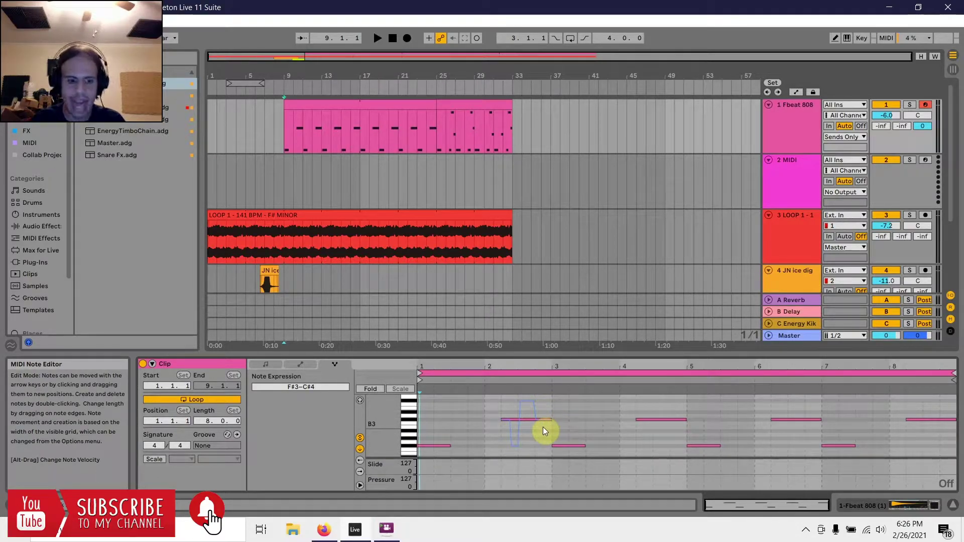
pyautogui.keyDown('ctrl'); pyautogui.scroll(4, 527, 426); pyautogui.keyUp('ctrl')
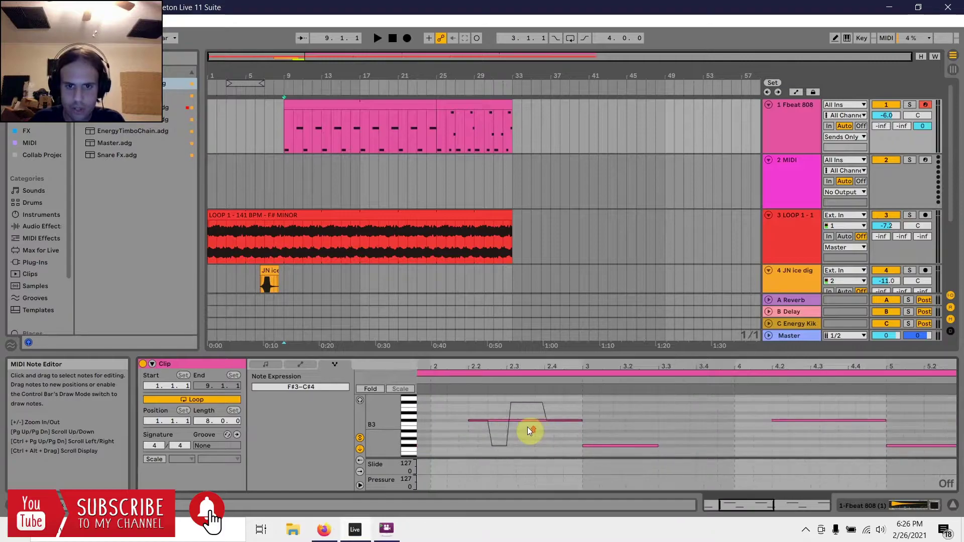
pyautogui.keyDown('ctrl'); pyautogui.scroll(3, 527, 427); pyautogui.keyUp('ctrl')
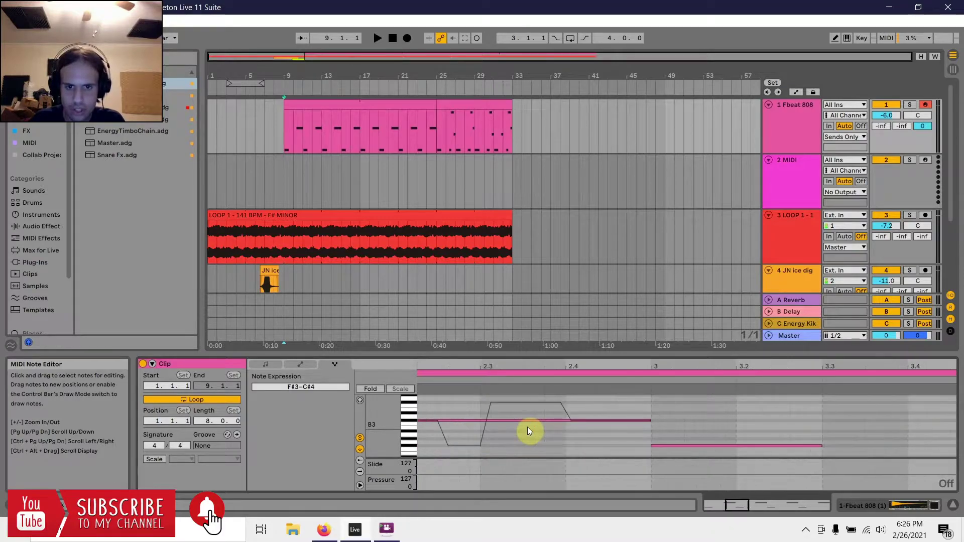
pyautogui.click(436, 420)
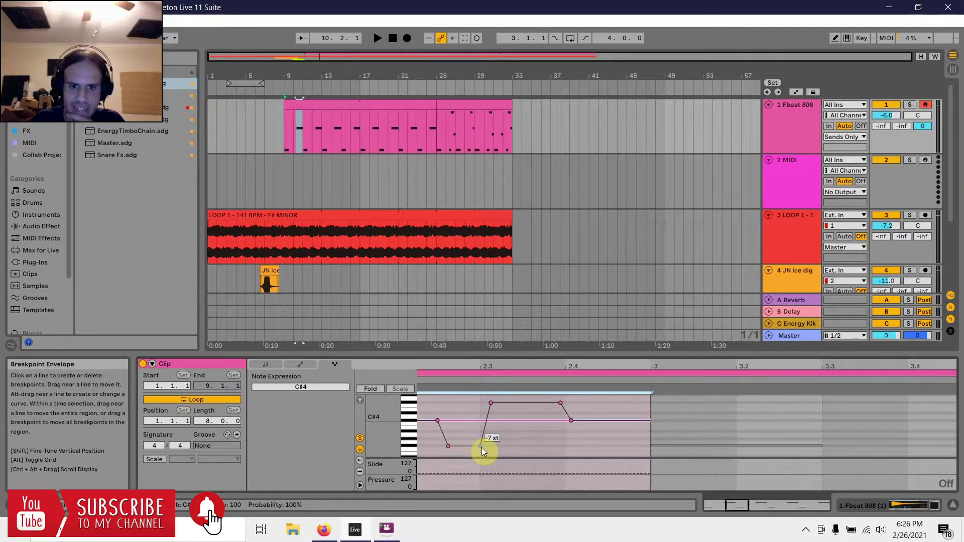
pyautogui.moveTo(491, 404)
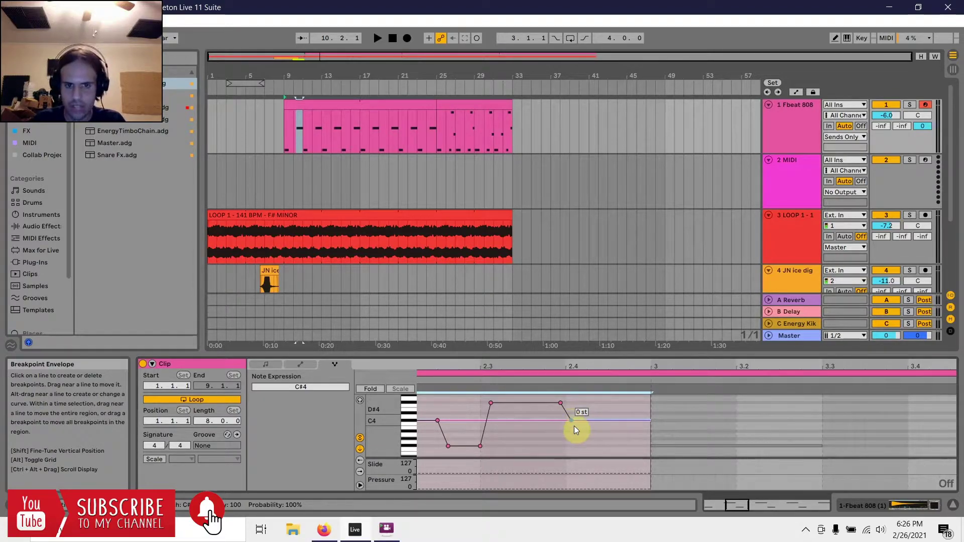
pyautogui.scroll(-3, 579, 440)
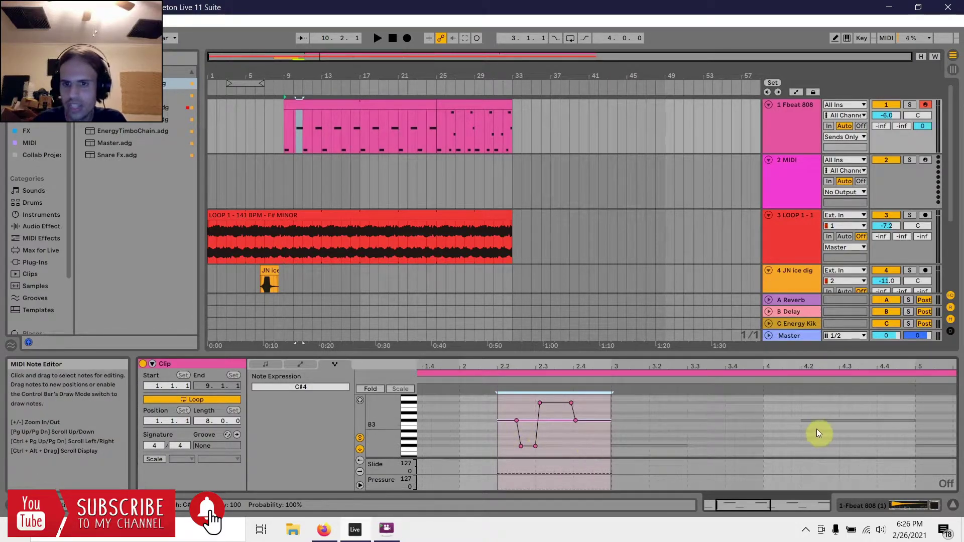
# Clear the note selection and drag the Detail View divider up, zooming the editor to more pitch rows
pyautogui.click(803, 429)
pyautogui.scroll(3, 803, 429)
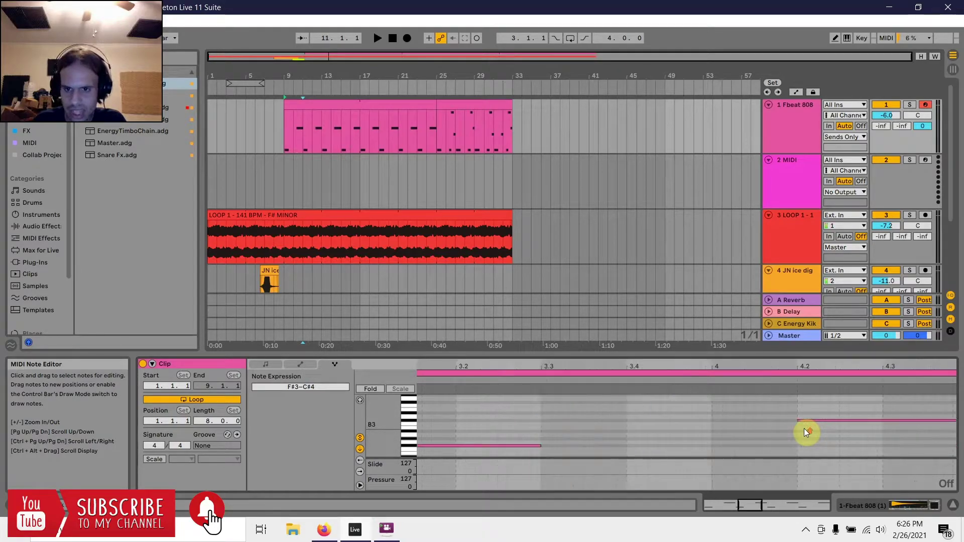
pyautogui.click(800, 427)
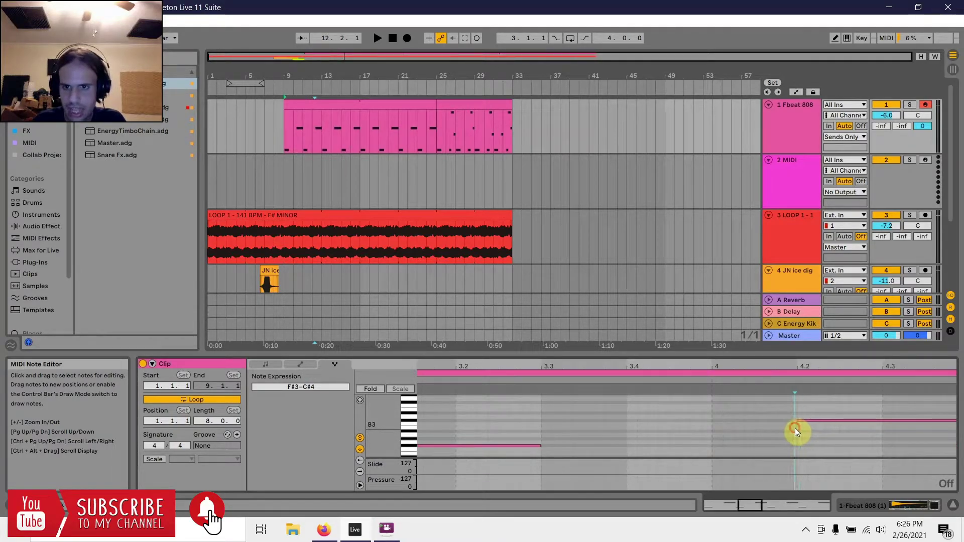
pyautogui.click(797, 428)
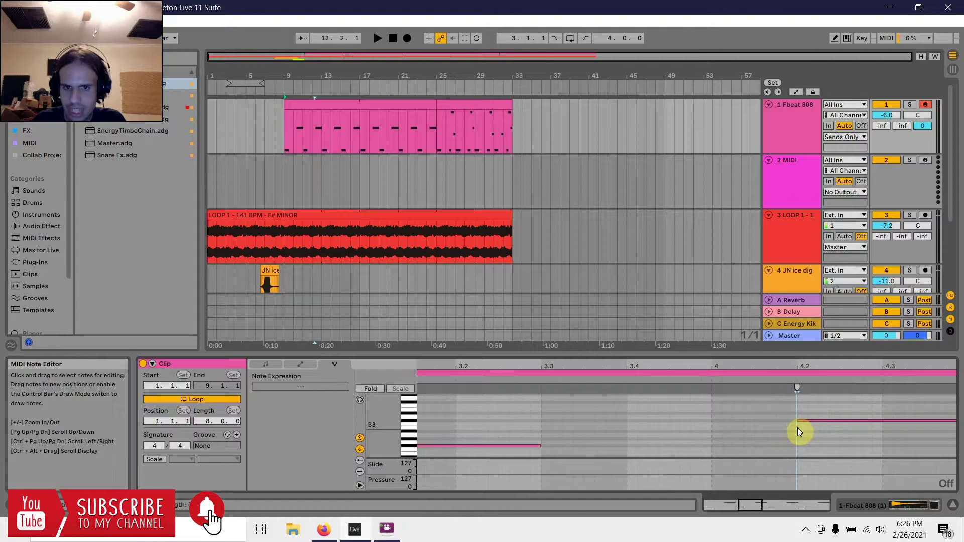
pyautogui.scroll(-2, 799, 431)
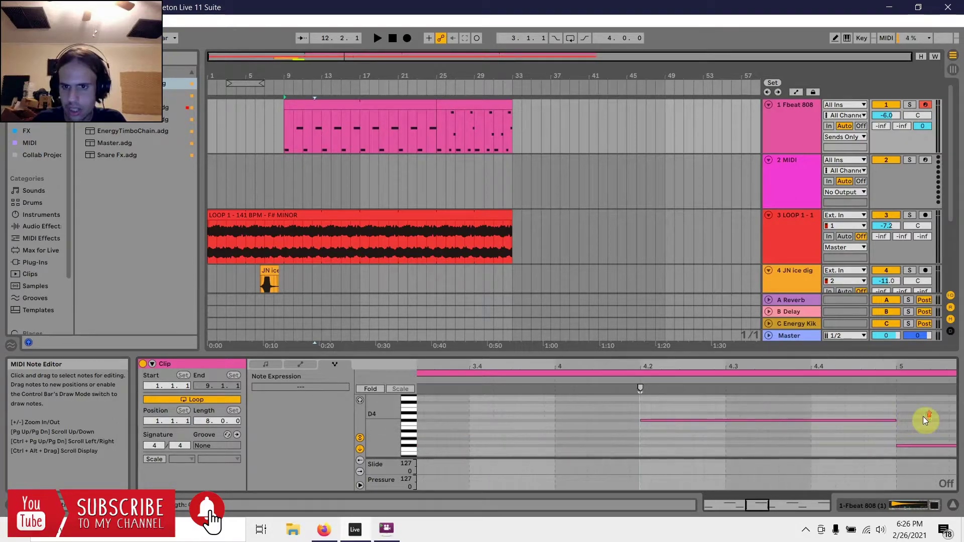
pyautogui.hscroll(2, 924, 418)
pyautogui.hscroll(2, 632, 402)
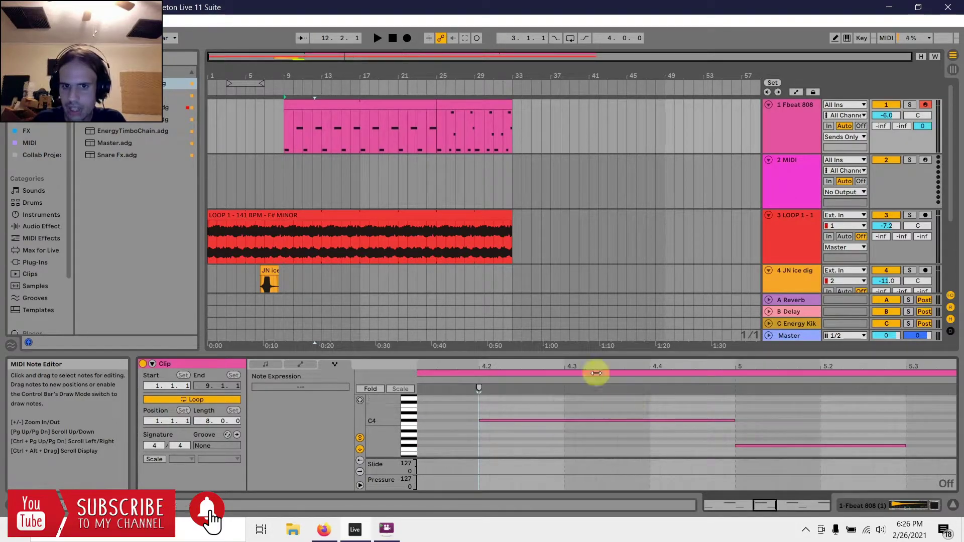
pyautogui.moveTo(574, 353); pyautogui.dragTo(588, 204)
pyautogui.scroll(2, 593, 302)
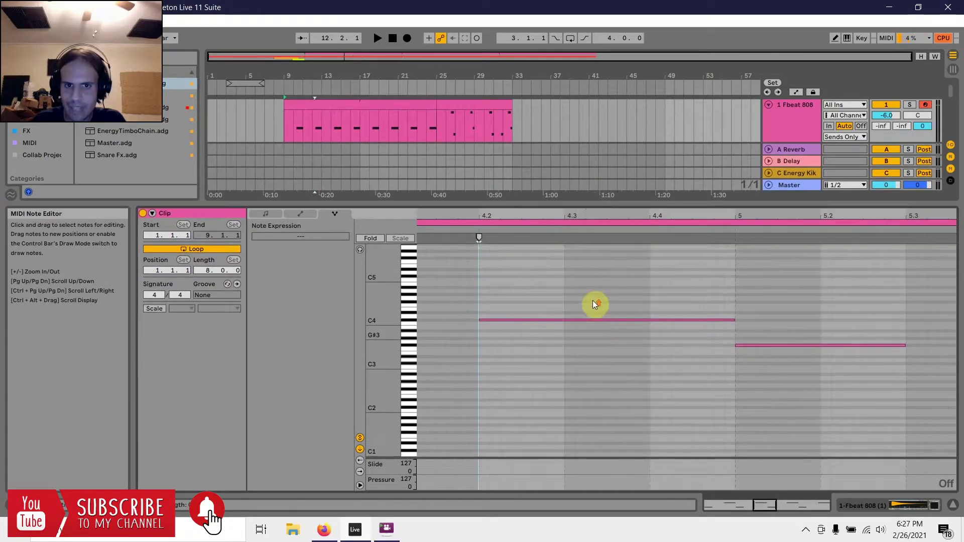
pyautogui.scroll(-2, 592, 300)
pyautogui.scroll(-3, 537, 362)
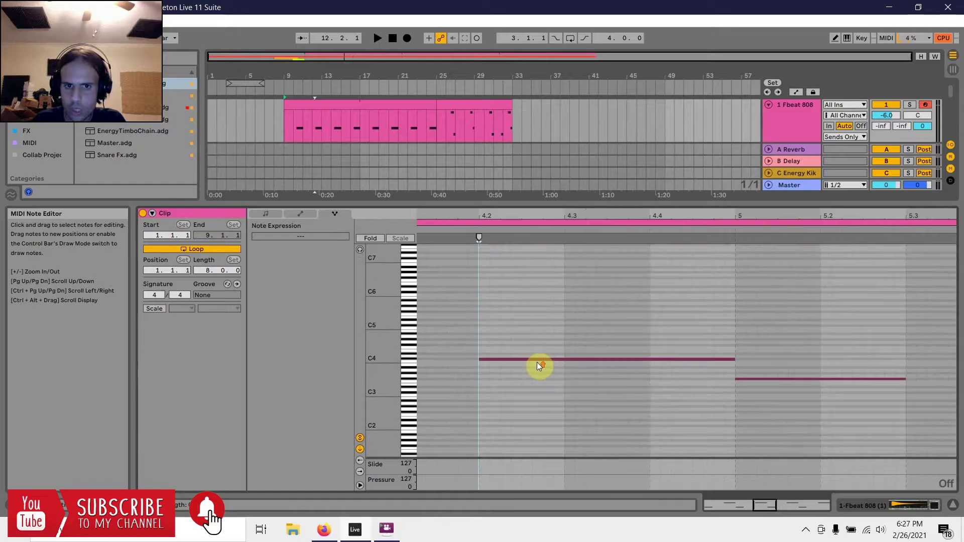
pyautogui.scroll(1, 538, 363)
pyautogui.scroll(1, 537, 363)
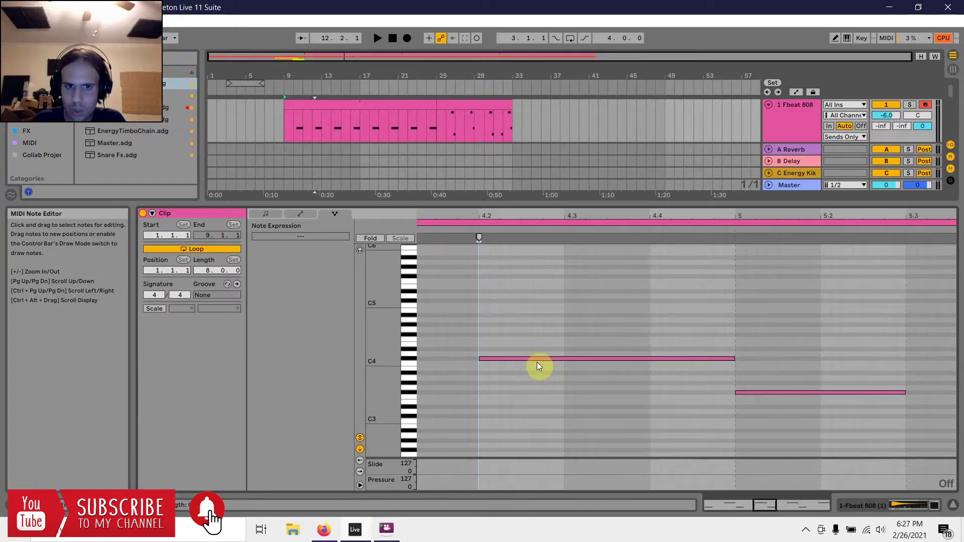
pyautogui.scroll(1, 537, 365)
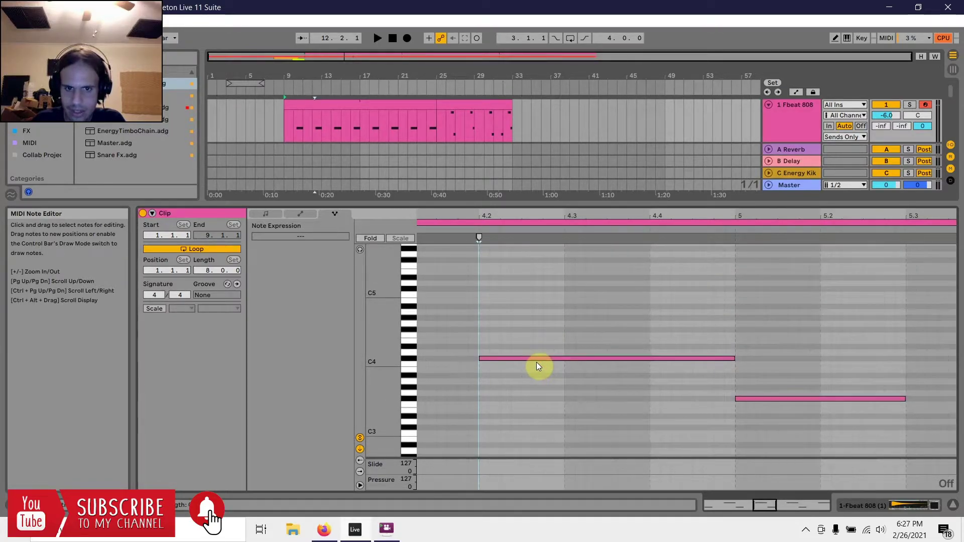
pyautogui.scroll(1, 521, 365)
pyautogui.scroll(2, 521, 364)
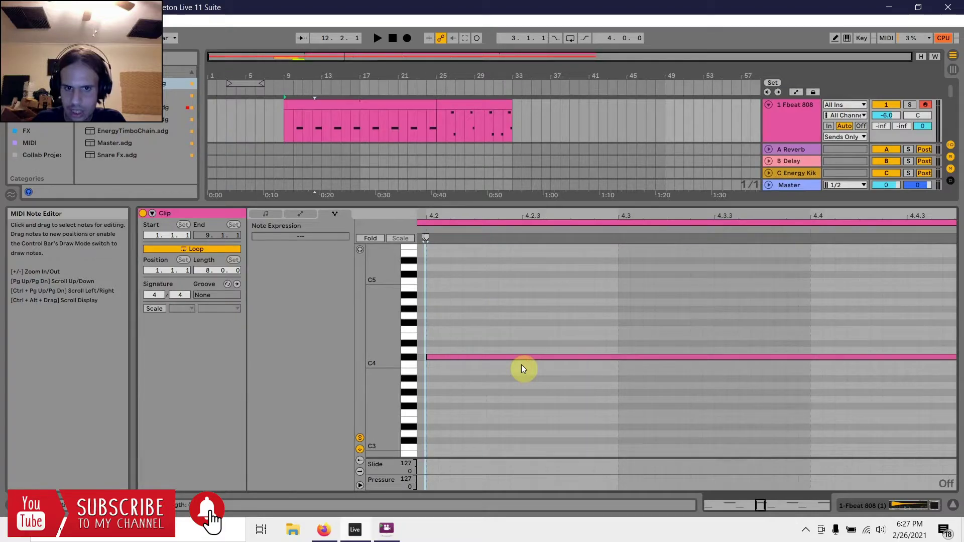
pyautogui.scroll(-1, 521, 366)
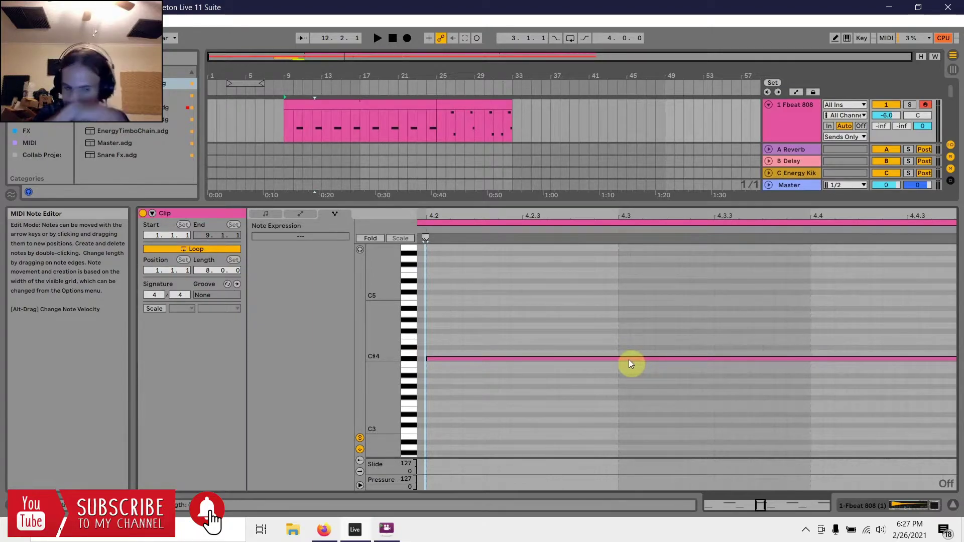
# Play the clip, then select the C#4 note at beat 4.2
pyautogui.click(428, 338)
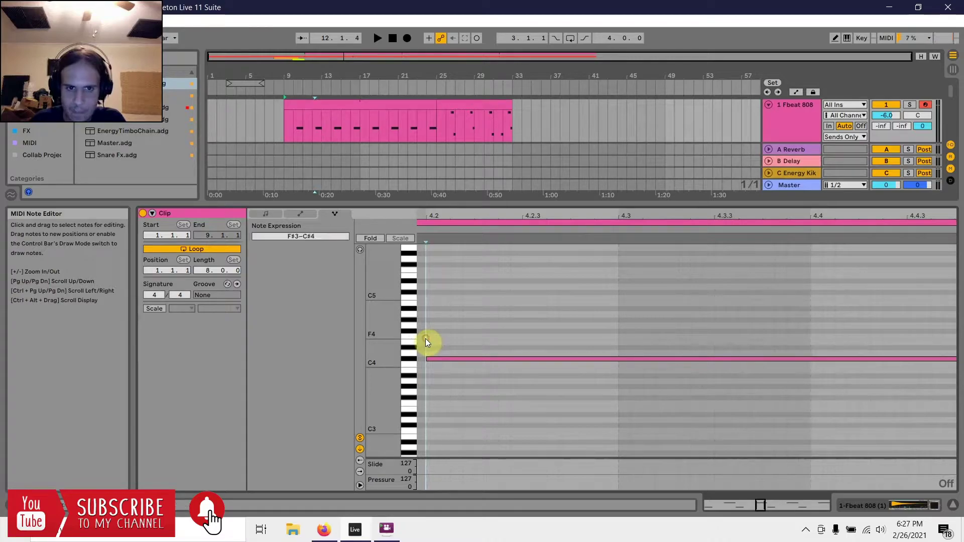
pyautogui.press('space')
pyautogui.press('space')
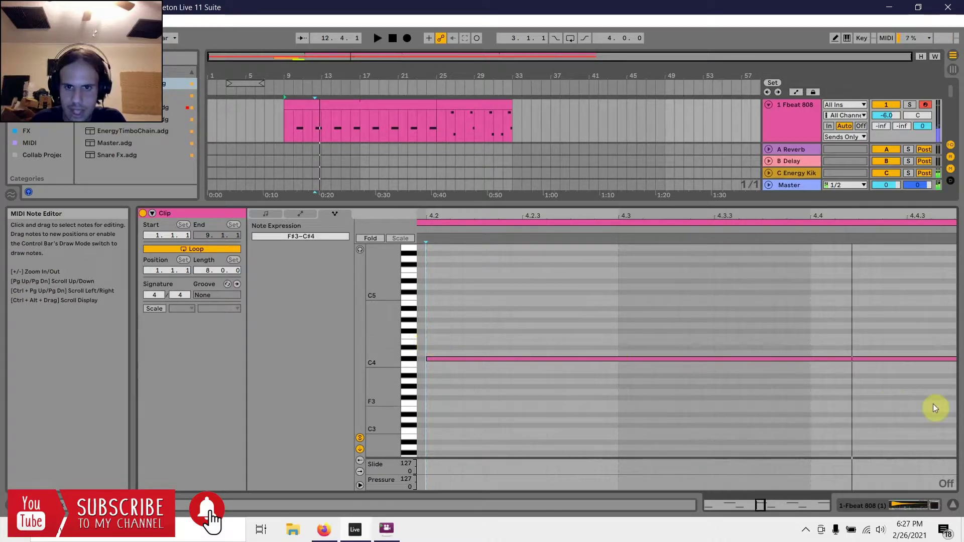
pyautogui.click(601, 358)
pyautogui.scroll(-4, 599, 357)
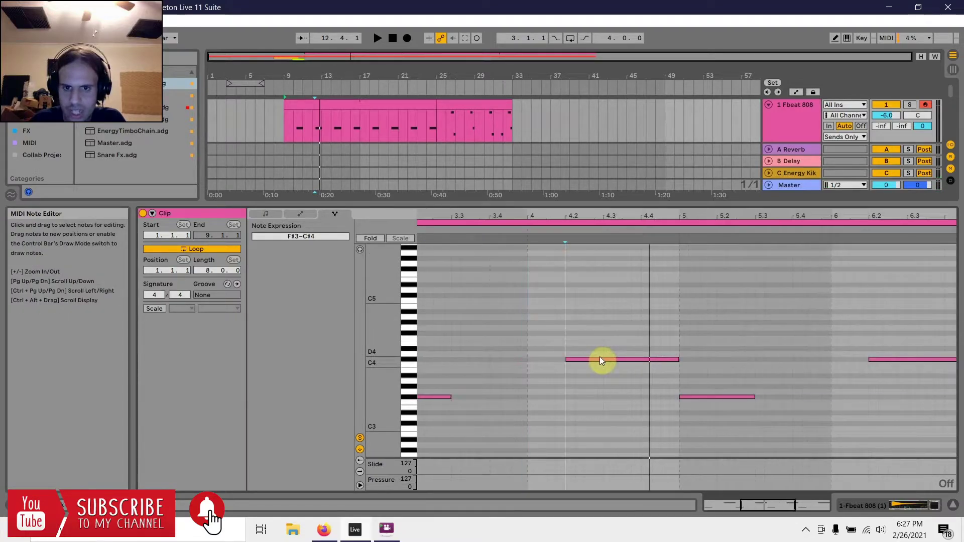
pyautogui.scroll(4, 520, 362)
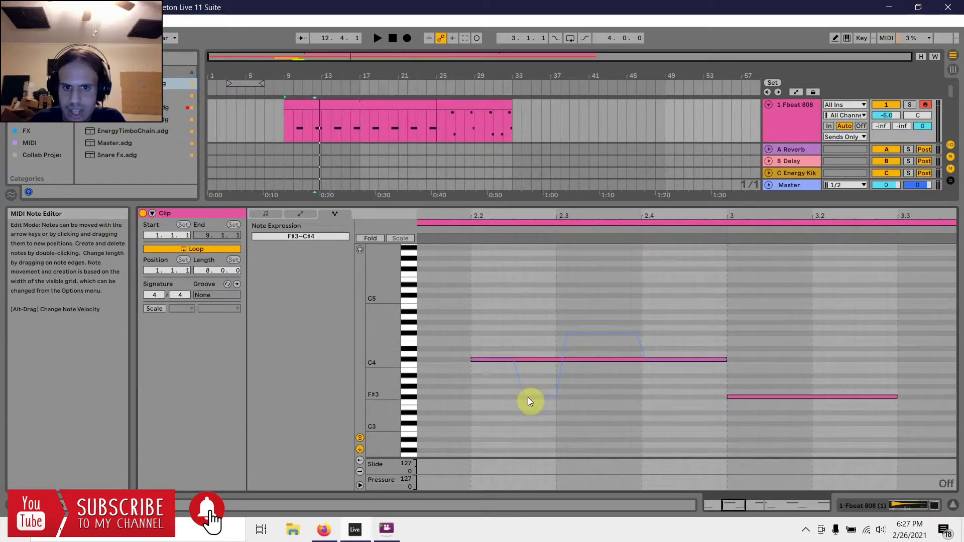
pyautogui.scroll(-2, 528, 396)
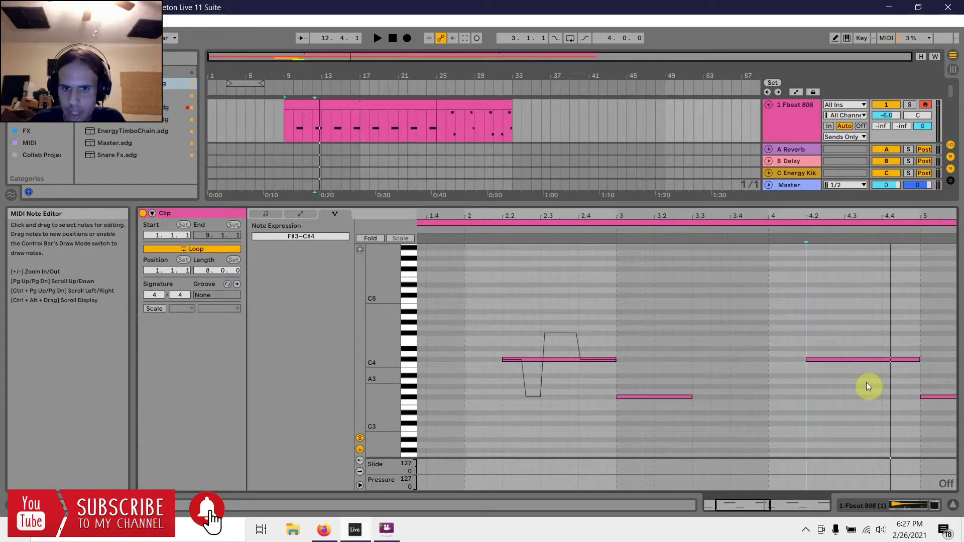
pyautogui.scroll(2, 866, 387)
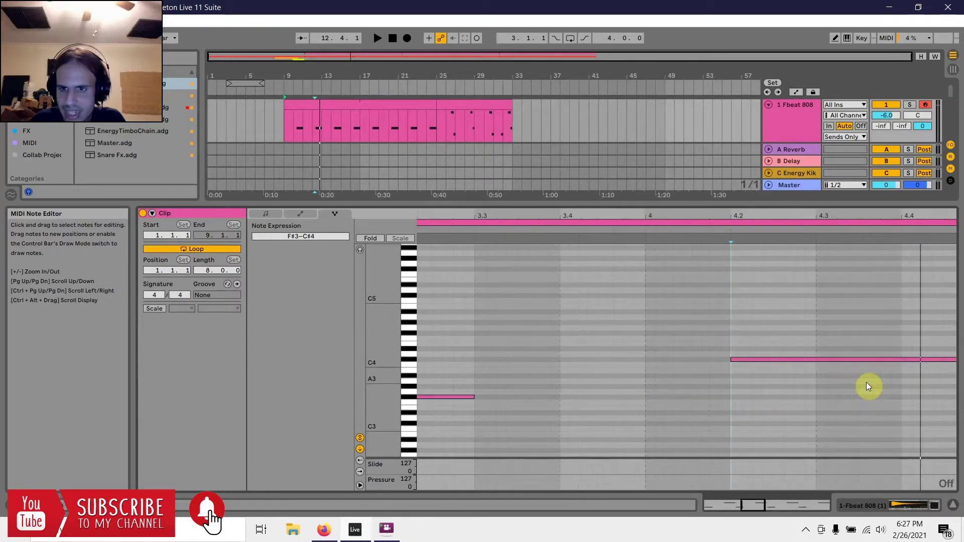
# Give the beat 4.2 C#4 note a pitch envelope holding 0 st, then sliding down to -7 st
pyautogui.click(794, 359)
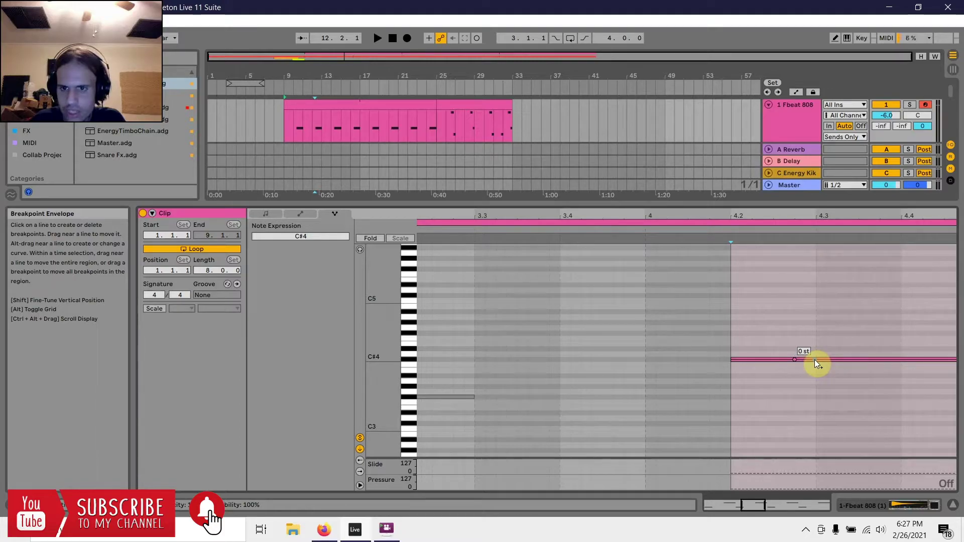
pyautogui.moveTo(814, 360); pyautogui.dragTo(816, 397)
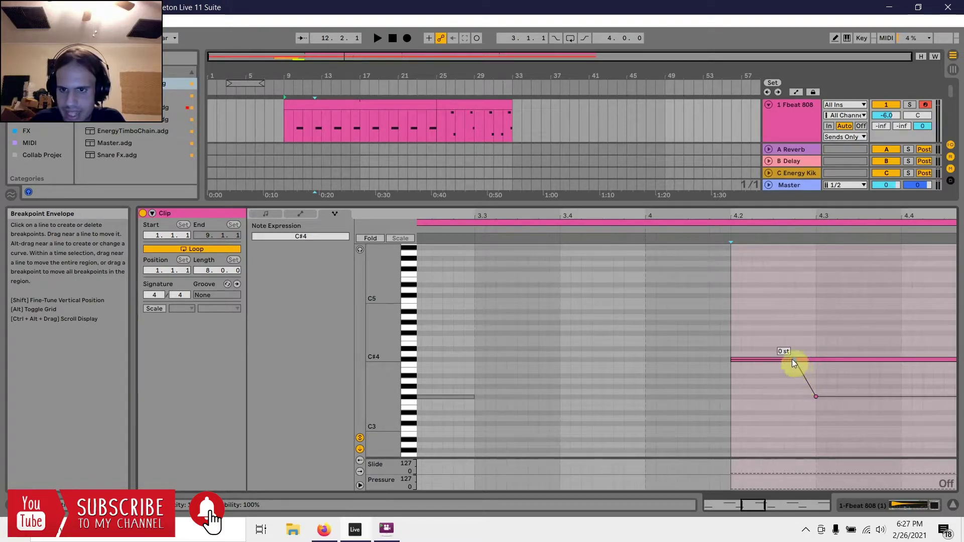
pyautogui.moveTo(796, 359); pyautogui.dragTo(815, 360)
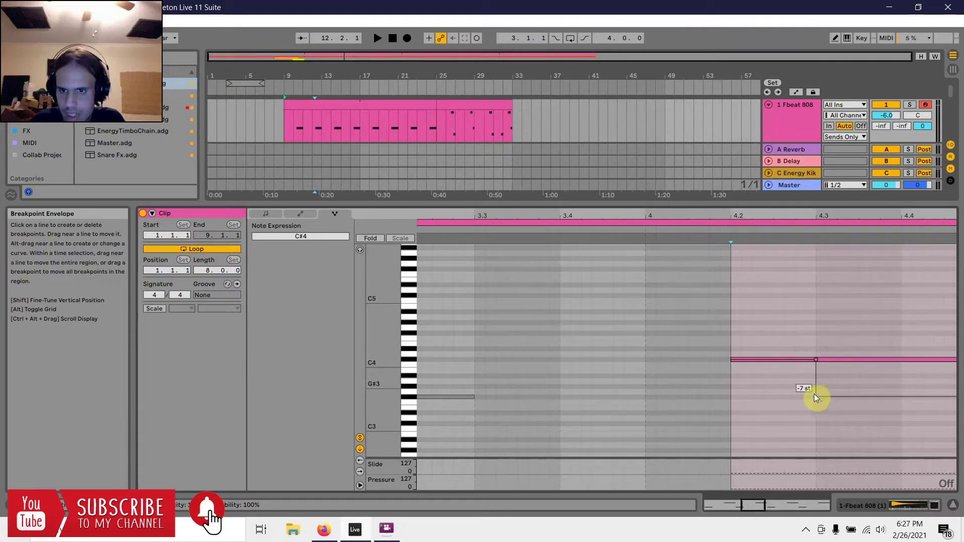
pyautogui.scroll(-3, 766, 387)
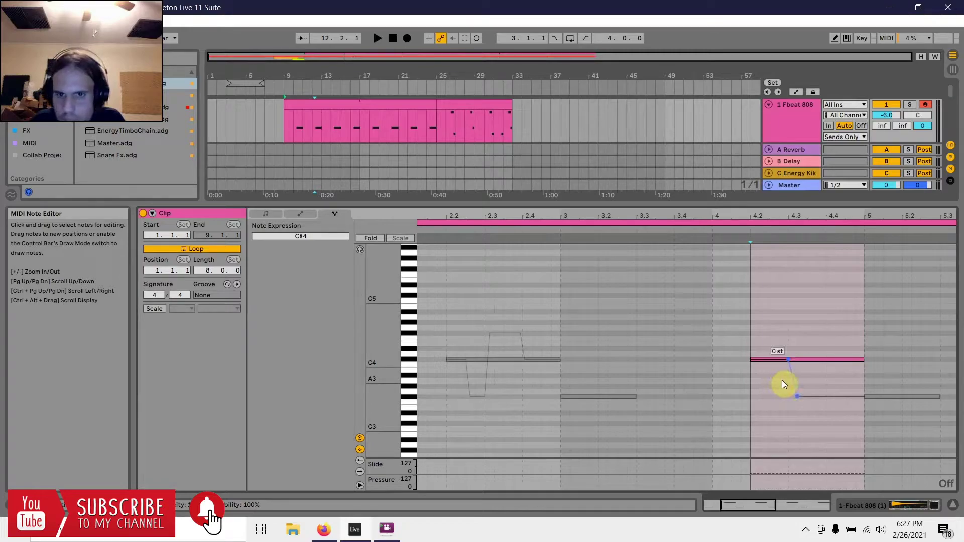
pyautogui.scroll(3, 801, 385)
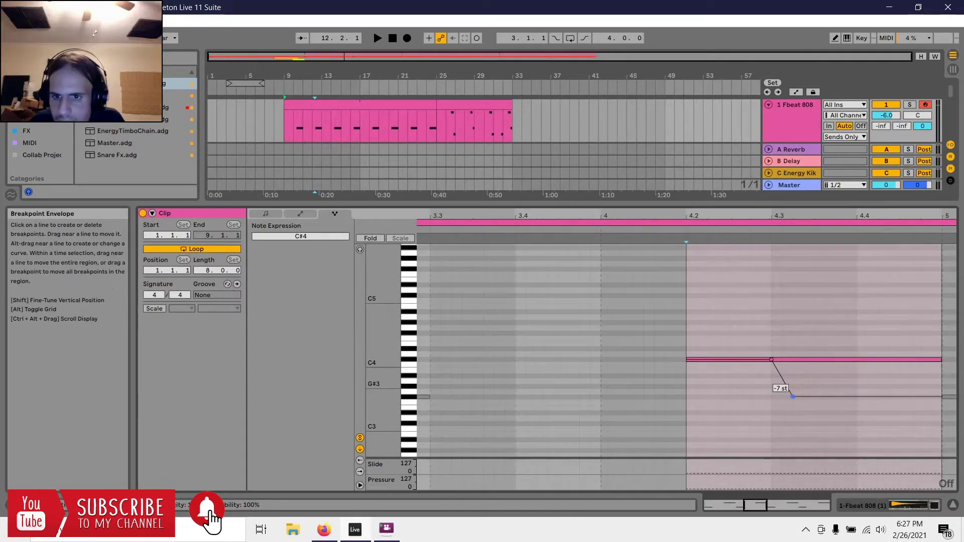
pyautogui.moveTo(794, 396); pyautogui.dragTo(782, 397)
pyautogui.click(686, 378)
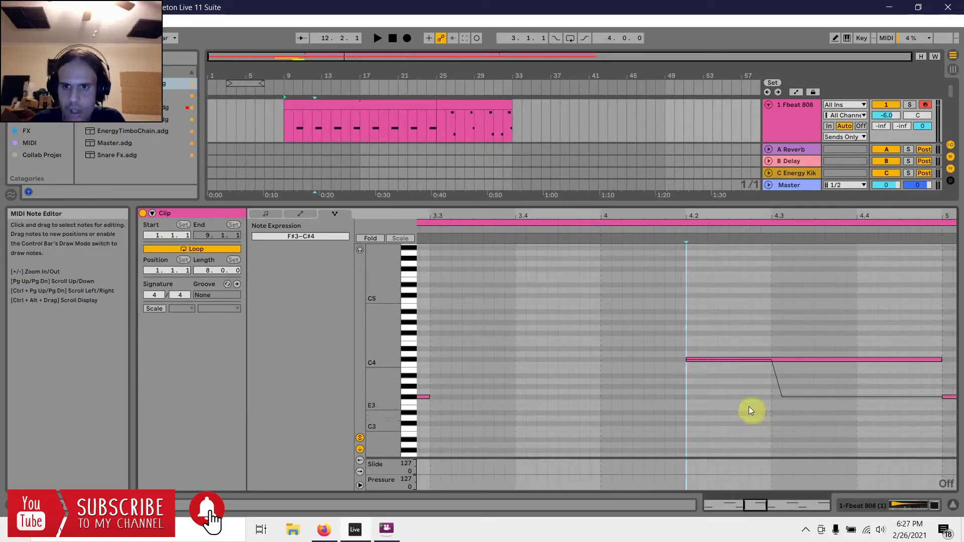
pyautogui.moveTo(748, 505); pyautogui.dragTo(754, 505)
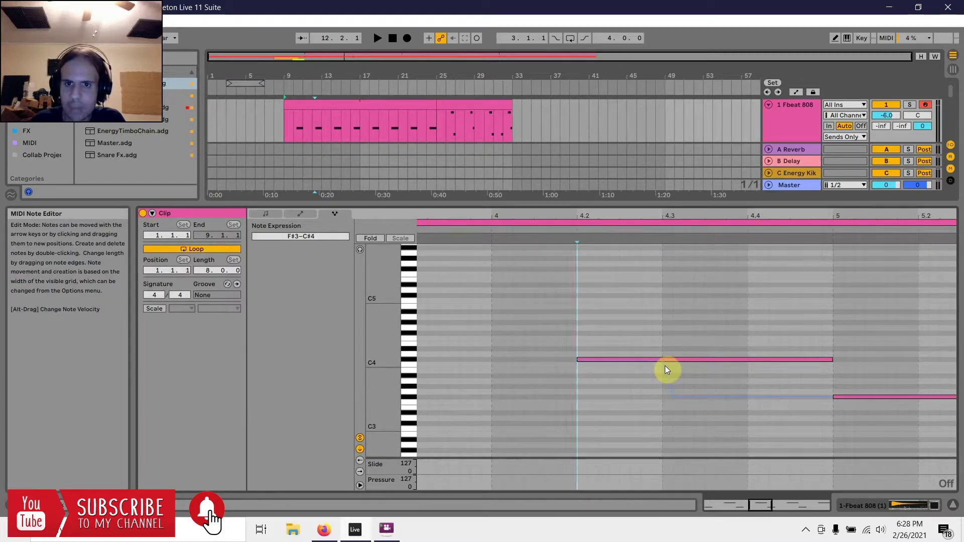
# Move the beat 4.2 note's -7 st pitch drop earlier, making it steeper
pyautogui.press('space')
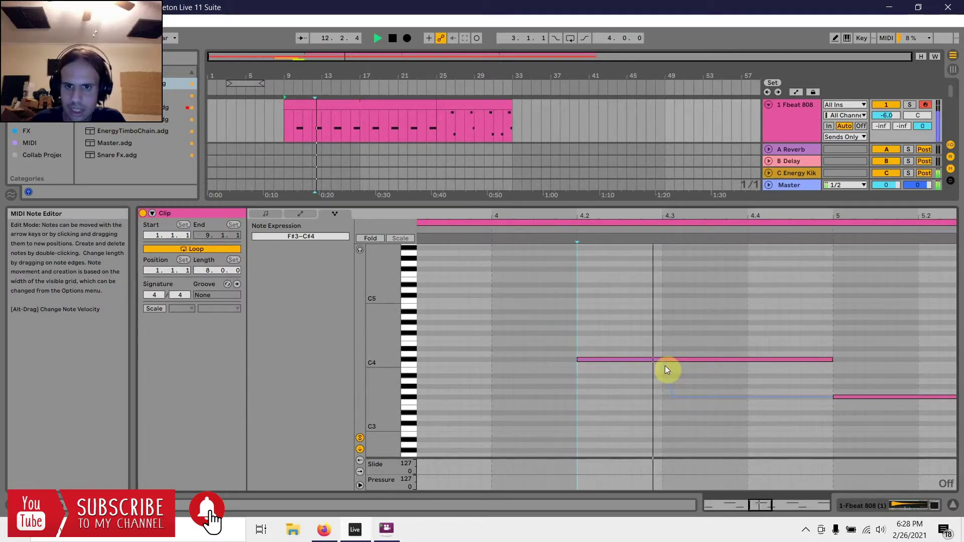
pyautogui.press('space')
pyautogui.click(661, 359)
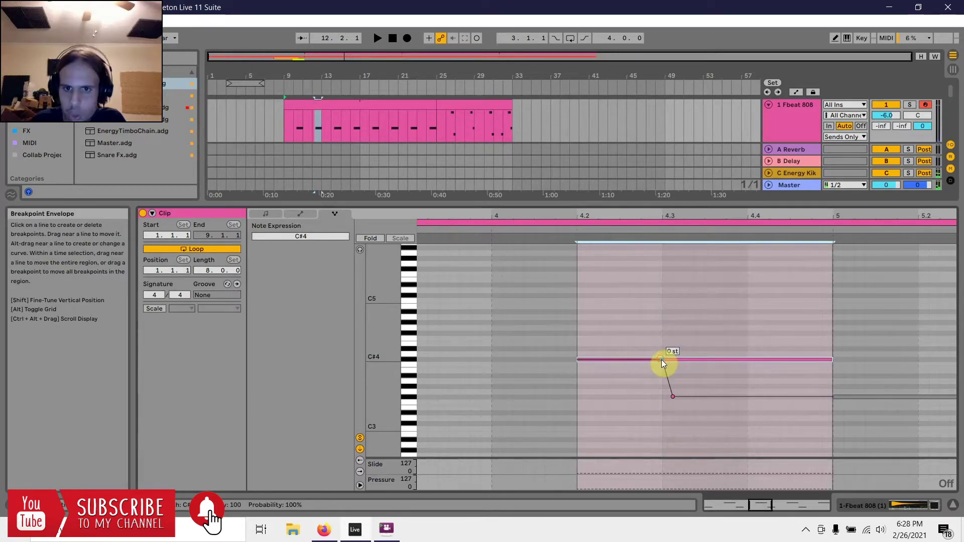
pyautogui.moveTo(662, 360); pyautogui.dragTo(619, 359)
pyautogui.click(673, 396)
pyautogui.moveTo(673, 397); pyautogui.dragTo(630, 397)
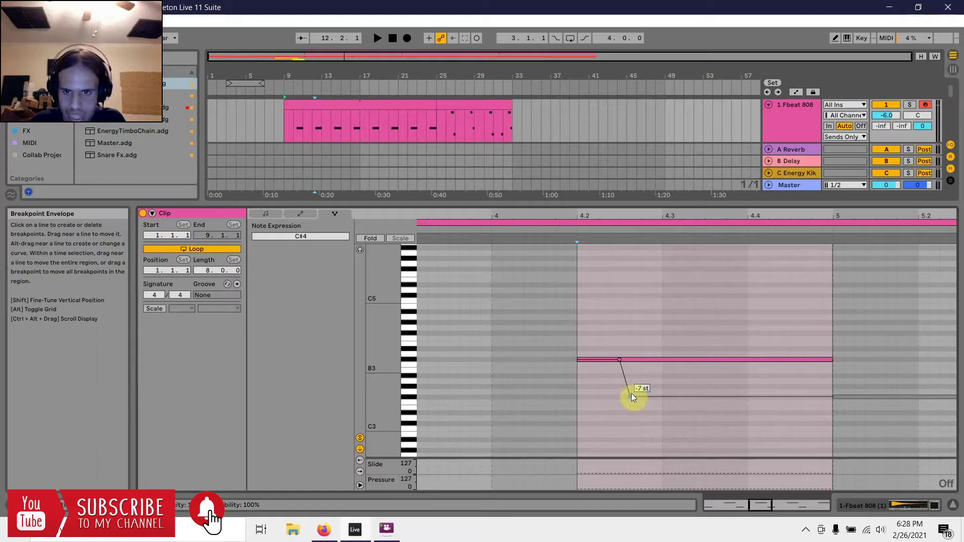
pyautogui.click(578, 384)
# Bend the pitch back up from the -7 st dip to a +5 st plateau
pyautogui.press('space')
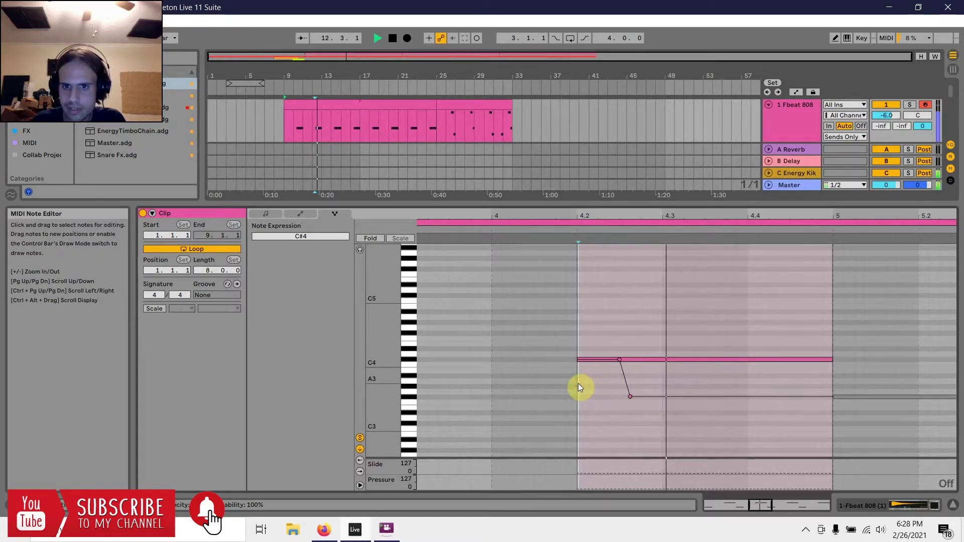
pyautogui.click(661, 396)
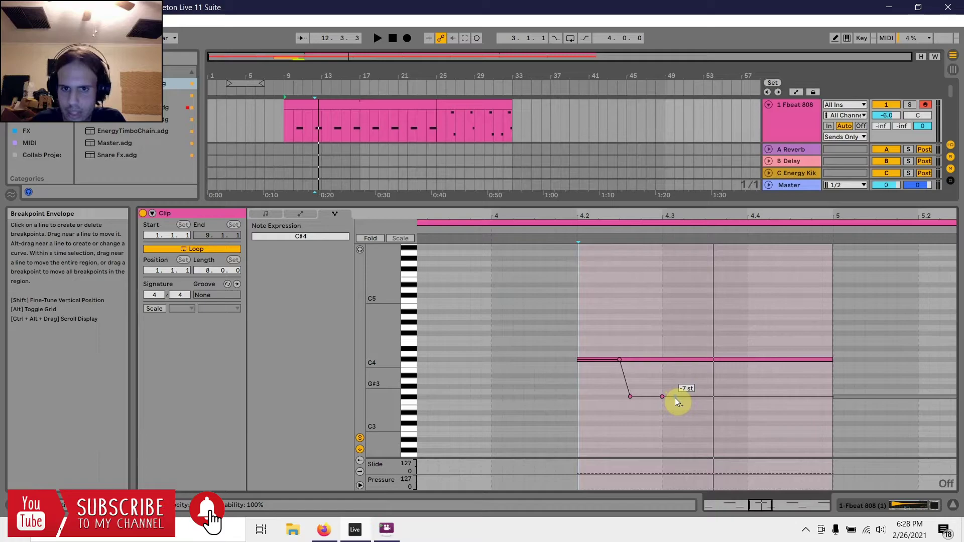
pyautogui.moveTo(674, 398); pyautogui.dragTo(673, 333)
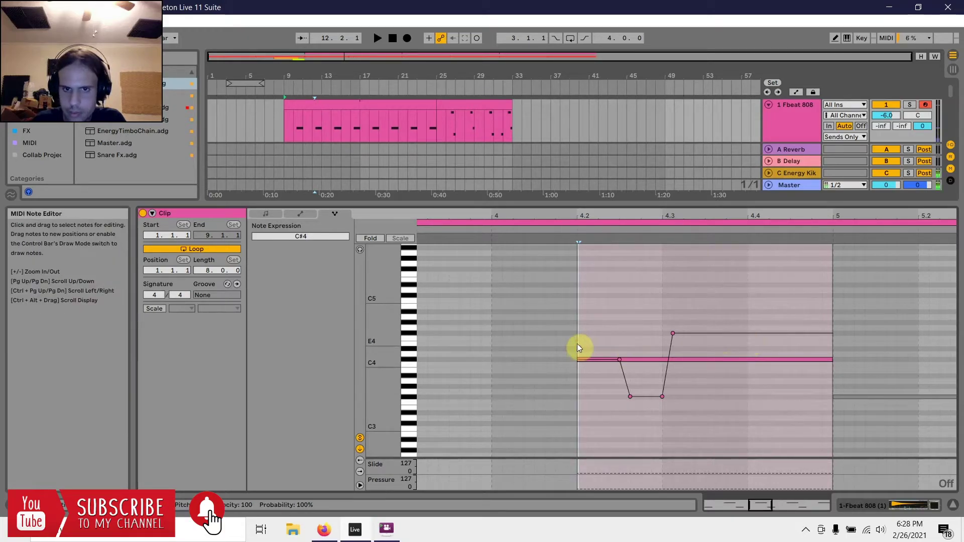
# Add a breakpoint on the +5 st plateau and drag the note's end up to +17 st
pyautogui.press('space')
pyautogui.scroll(2, 782, 354)
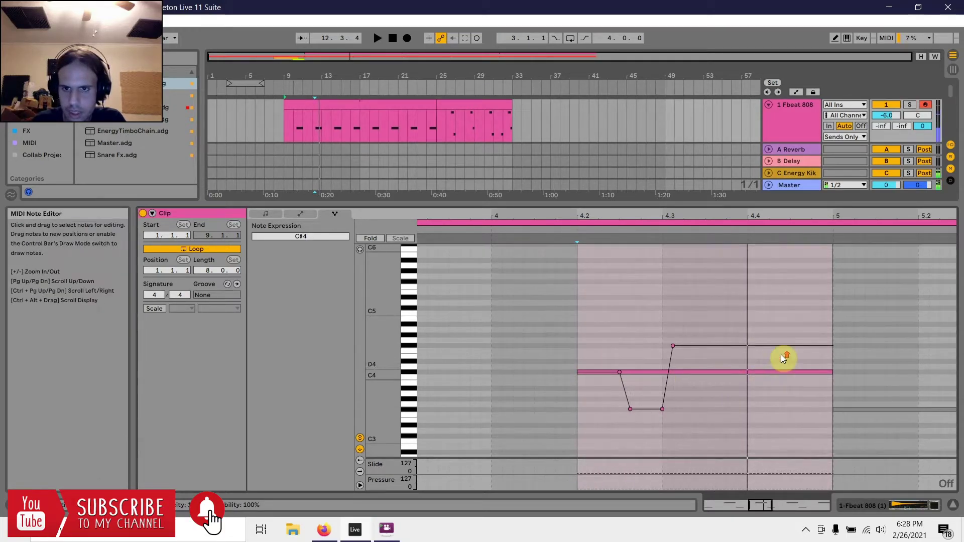
pyautogui.scroll(2, 752, 351)
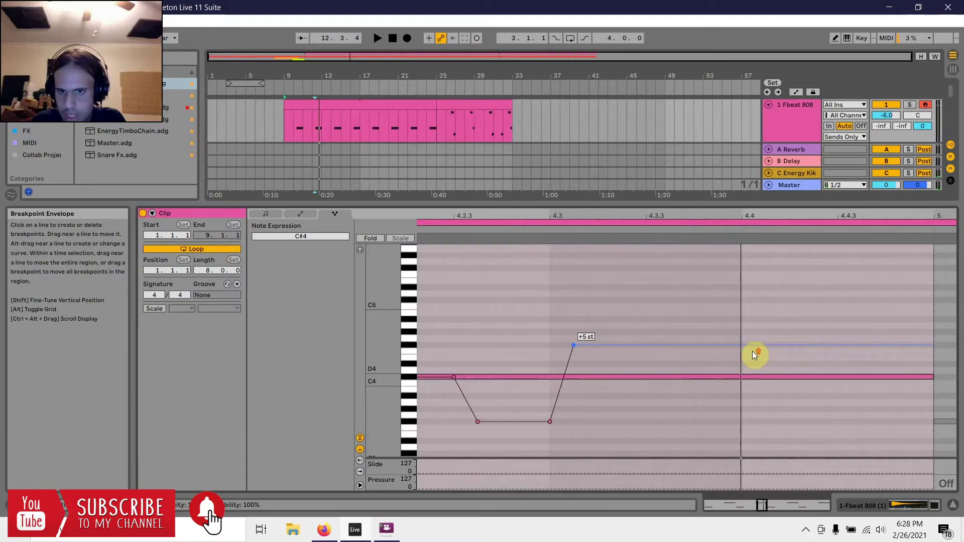
pyautogui.click(729, 345)
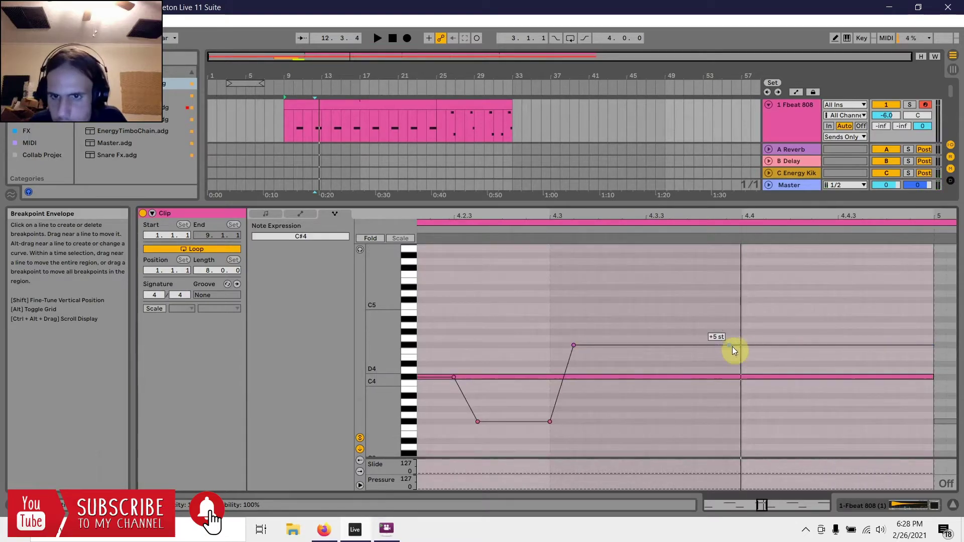
pyautogui.moveTo(754, 346); pyautogui.dragTo(753, 268)
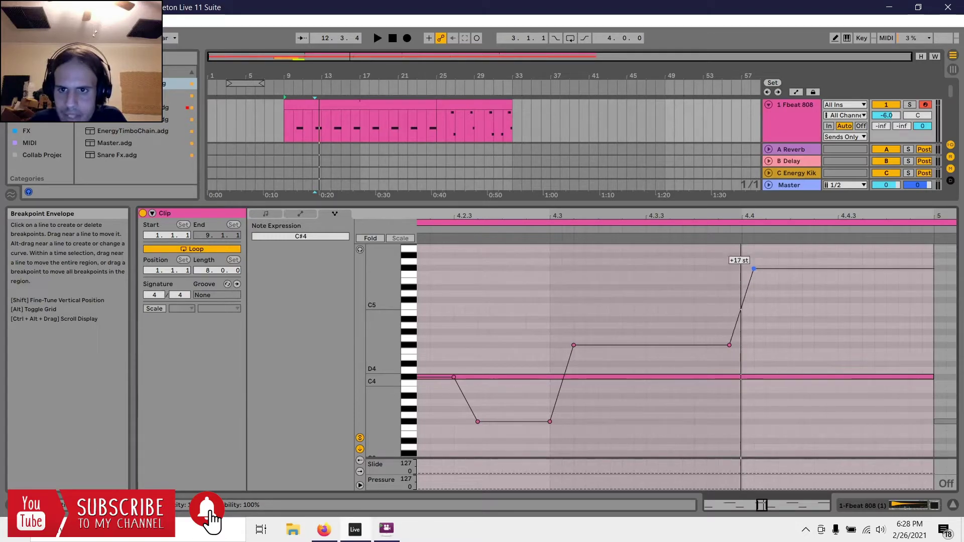
pyautogui.click(728, 275)
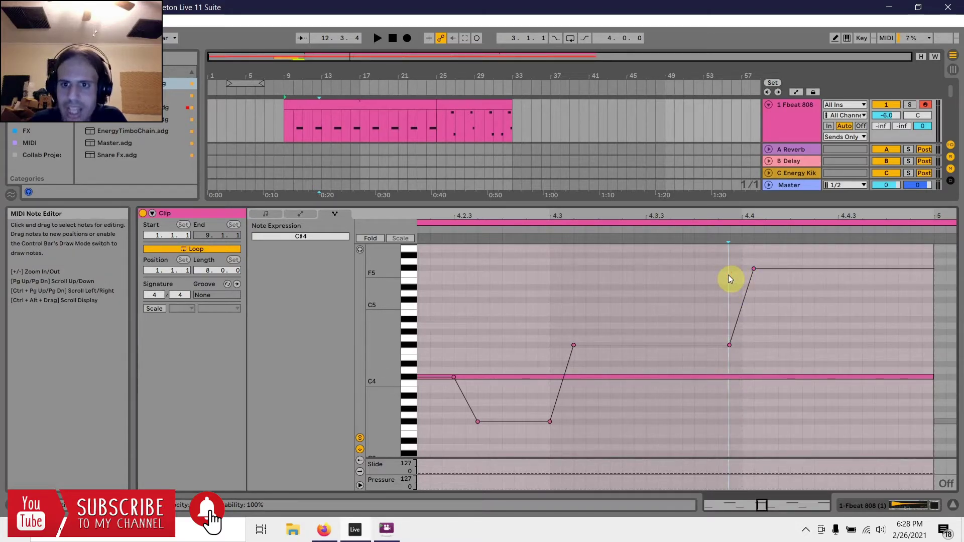
pyautogui.press('-')
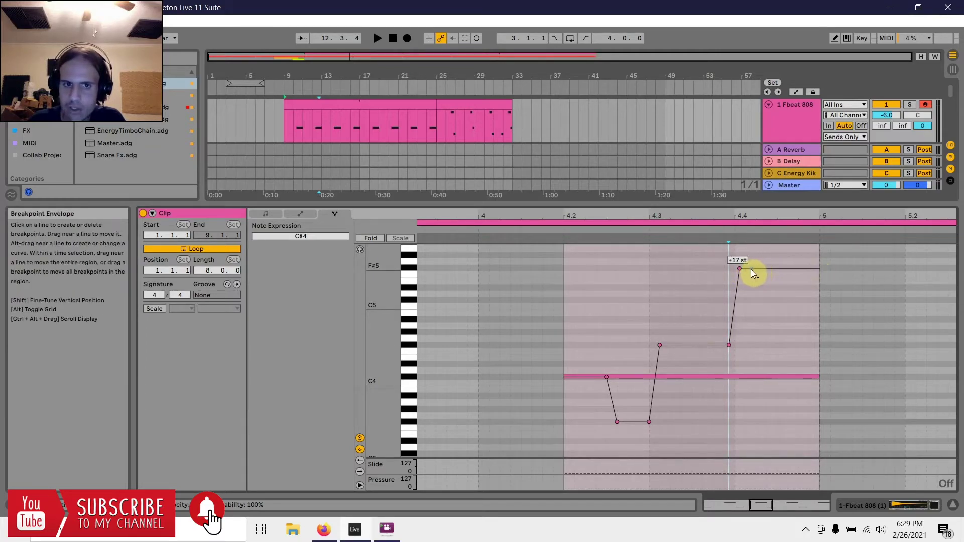
# Zoom out to the whole eight-bar clip and switch back to the plain Notes view
pyautogui.press('-')
pyautogui.press('-')
pyautogui.press('-')
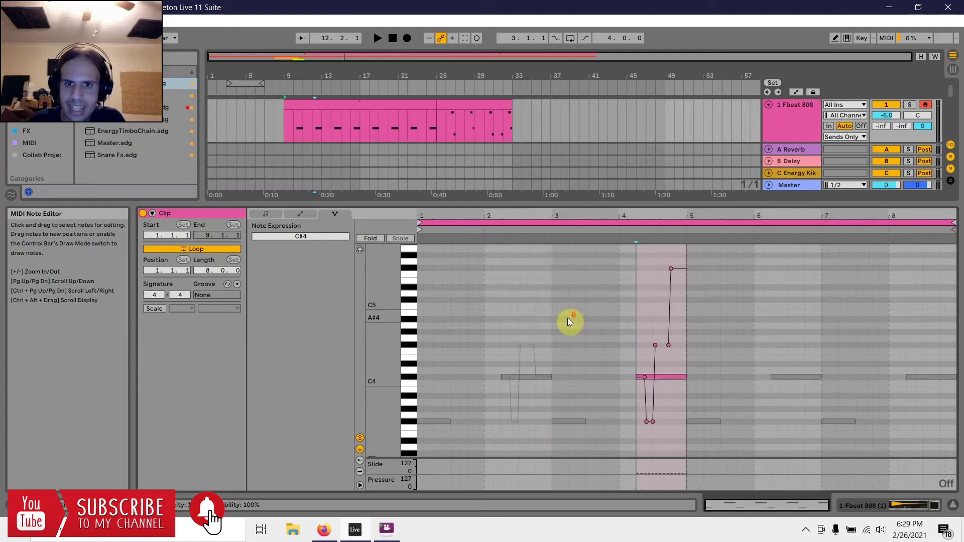
pyautogui.press('space')
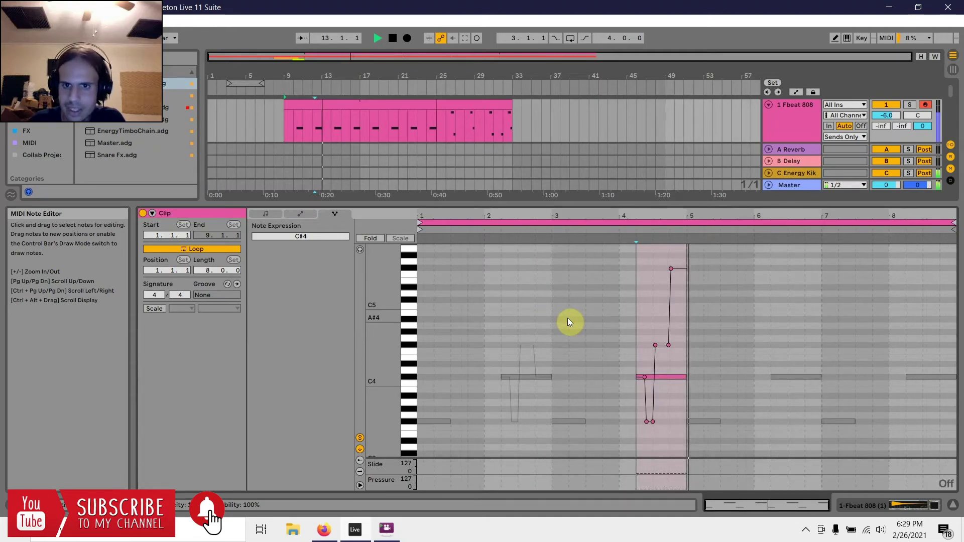
pyautogui.click(259, 214)
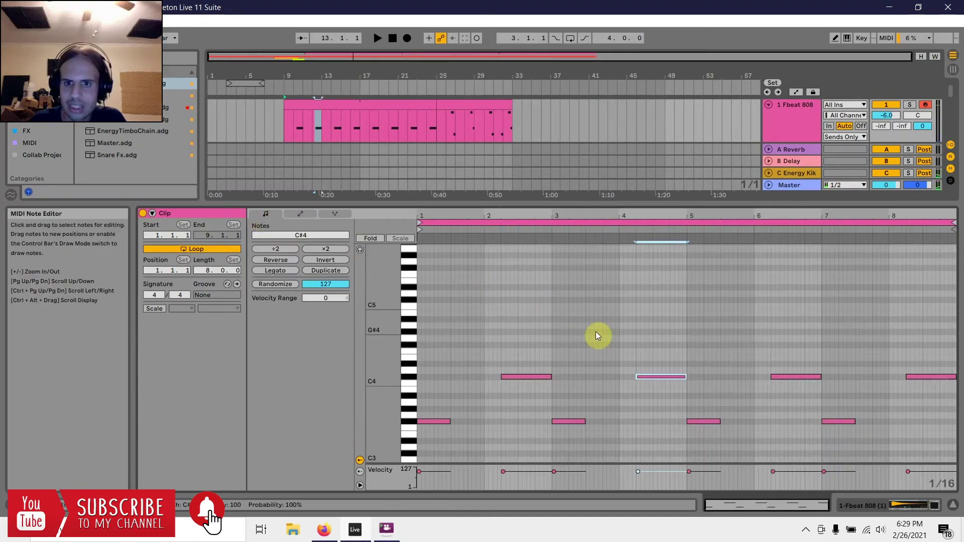
pyautogui.click(497, 339)
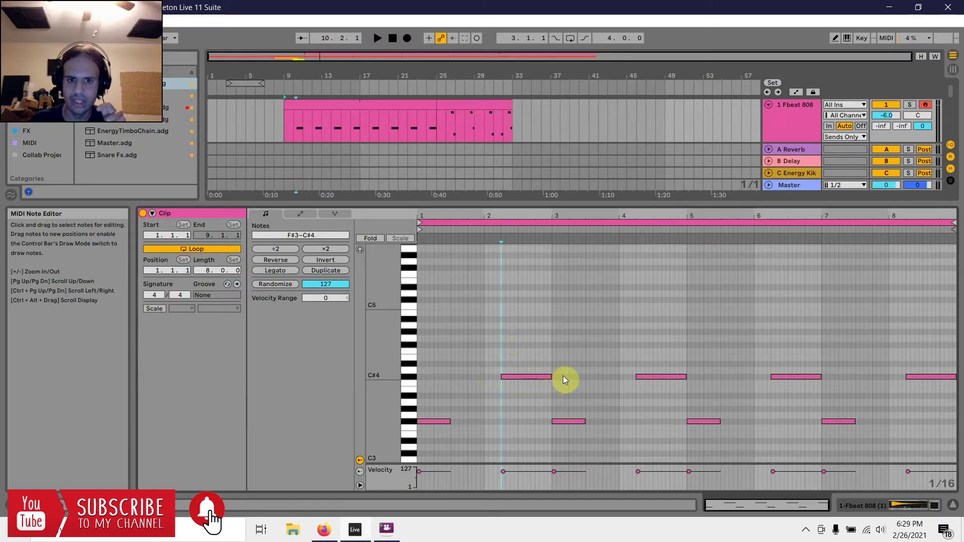
pyautogui.click(547, 378)
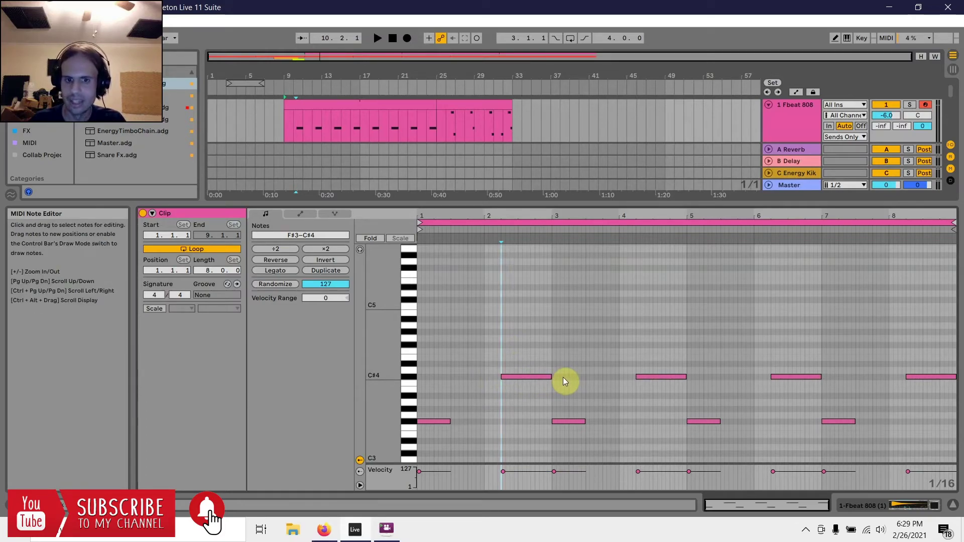
# Audition the clip, then select the C#4 note just past bar 6
pyautogui.press('space')
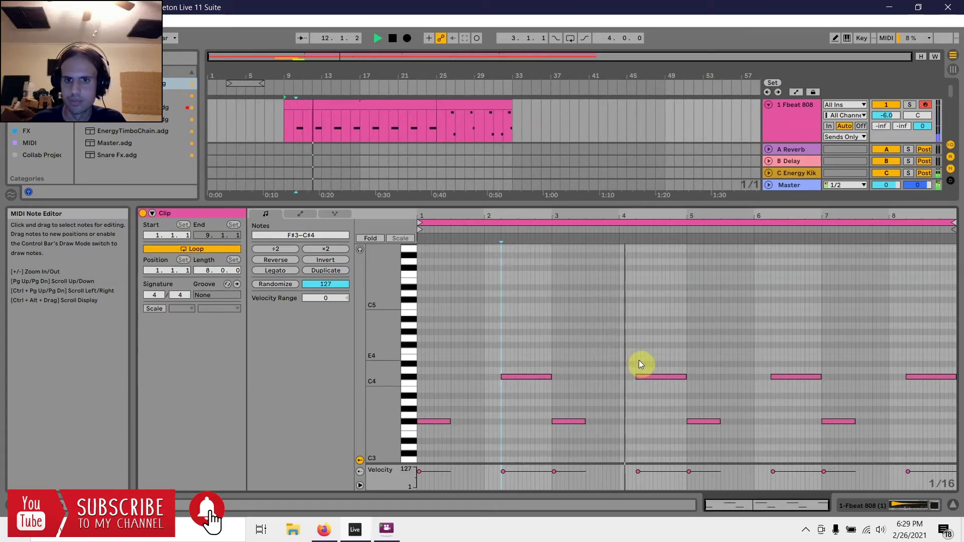
pyautogui.press('space')
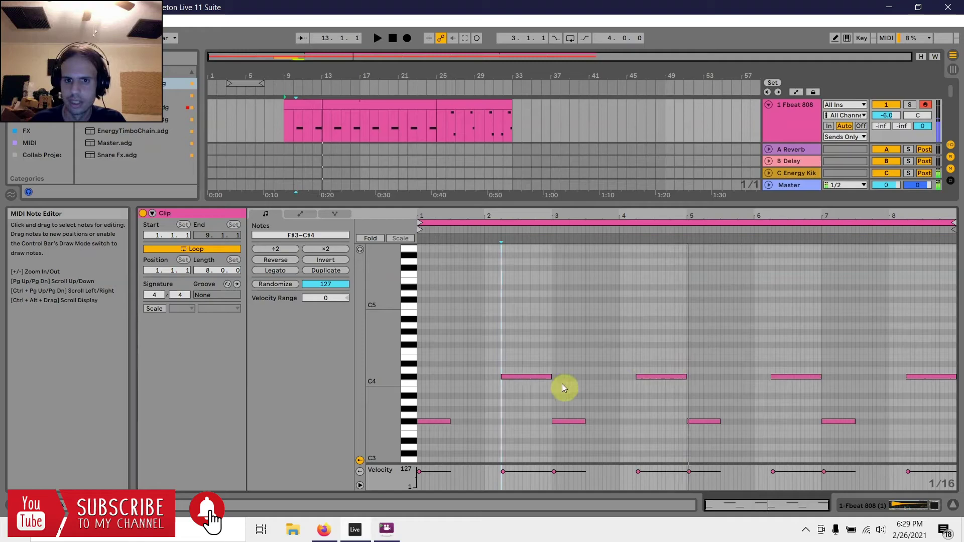
pyautogui.click(515, 375)
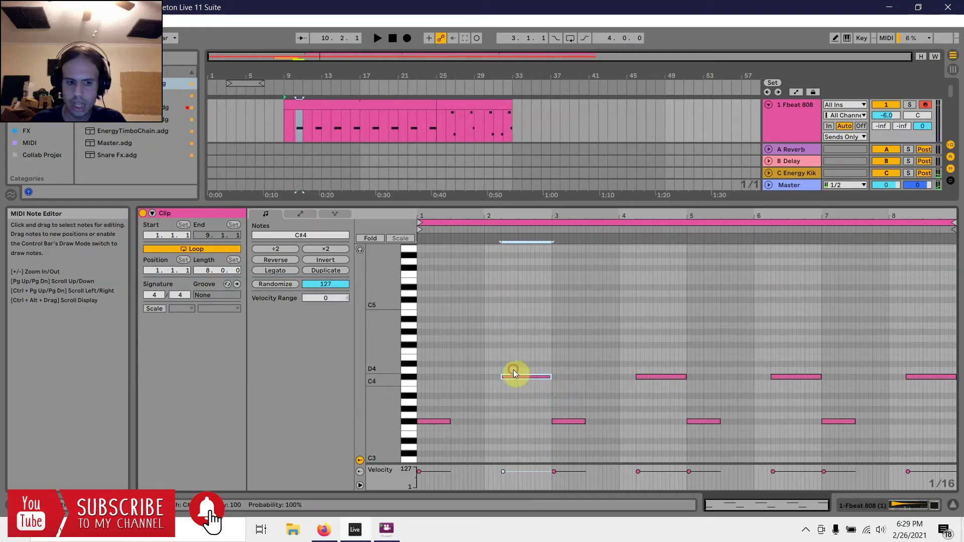
pyautogui.click(771, 362)
pyautogui.click(771, 363)
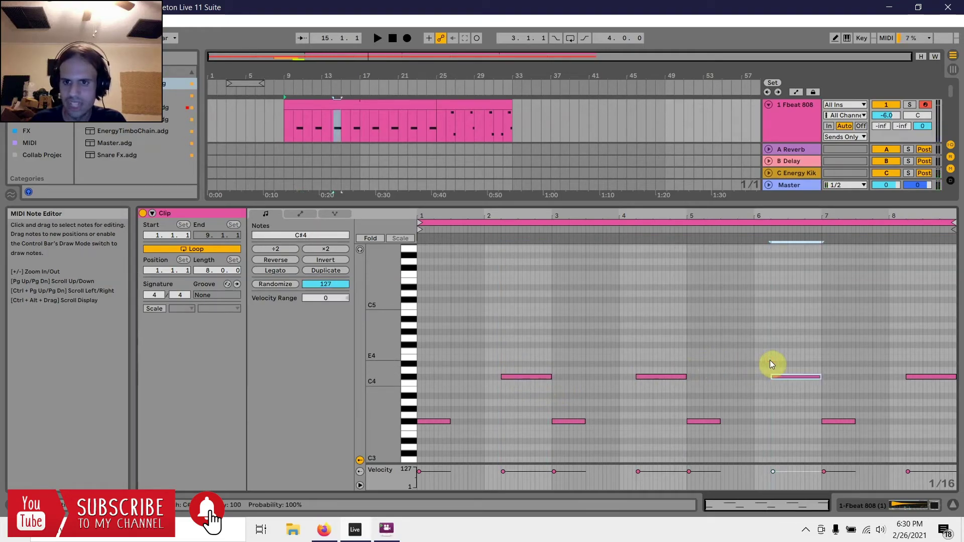
# Drag the bar-6 C#4 note's final pitch breakpoint down to -2 st and add one near the curve's start
pyautogui.click(333, 213)
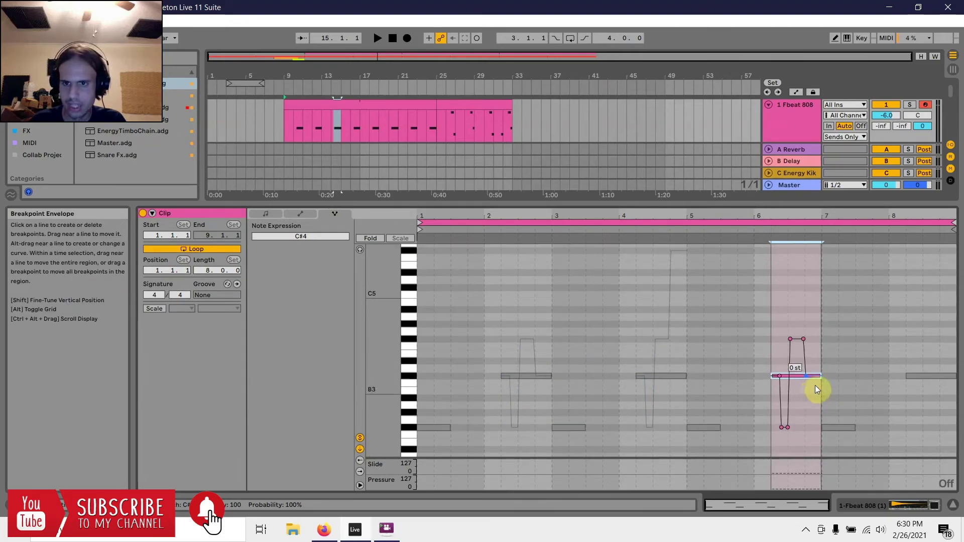
pyautogui.press('z')
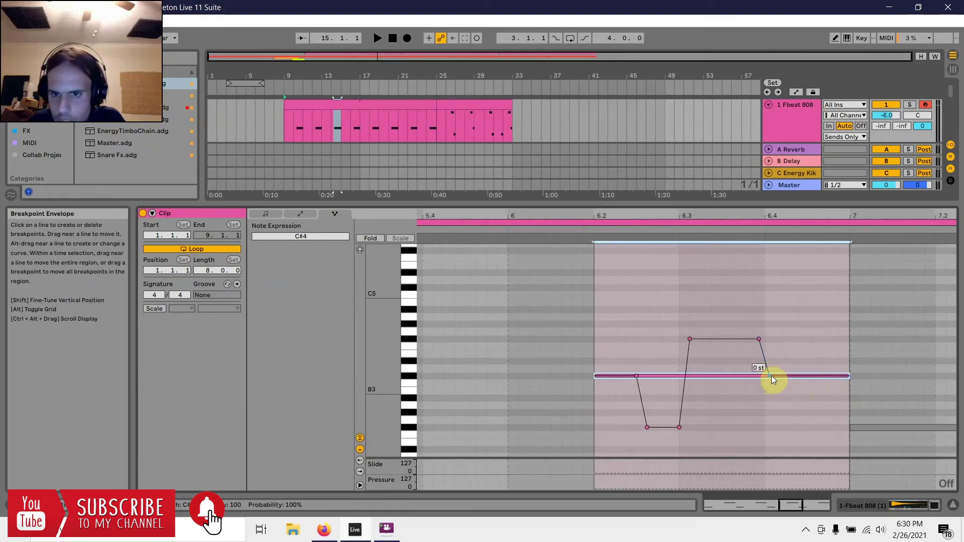
pyautogui.scroll(3, 775, 384)
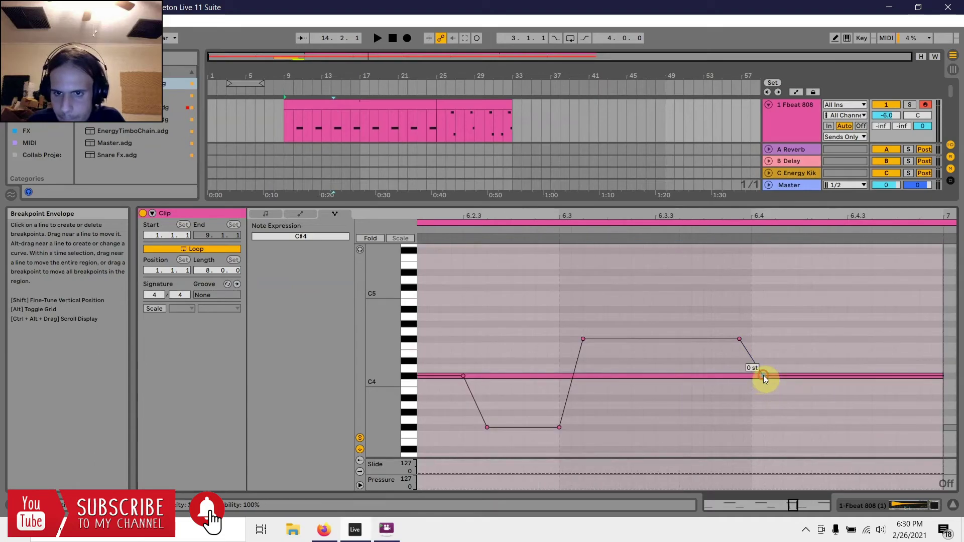
pyautogui.moveTo(763, 375); pyautogui.dragTo(763, 390)
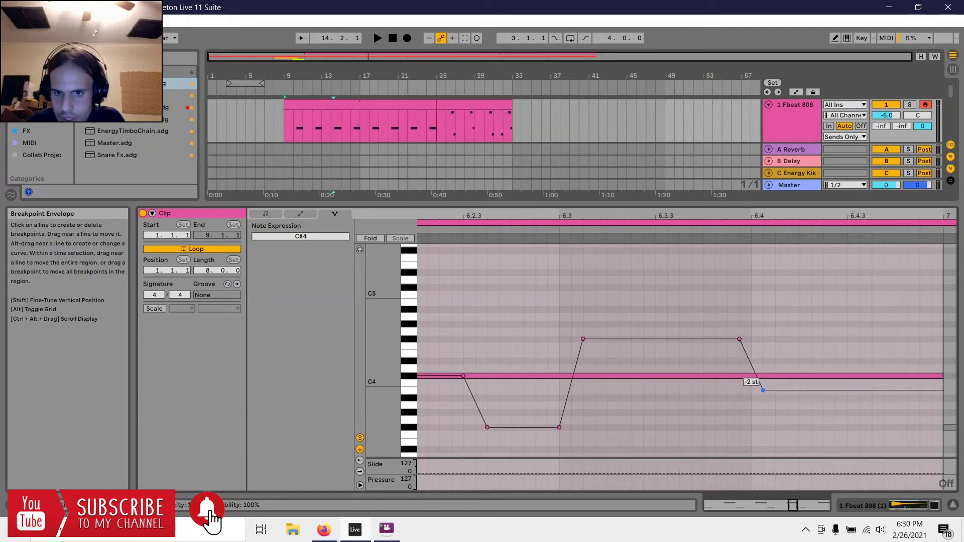
pyautogui.scroll(-3, 763, 389)
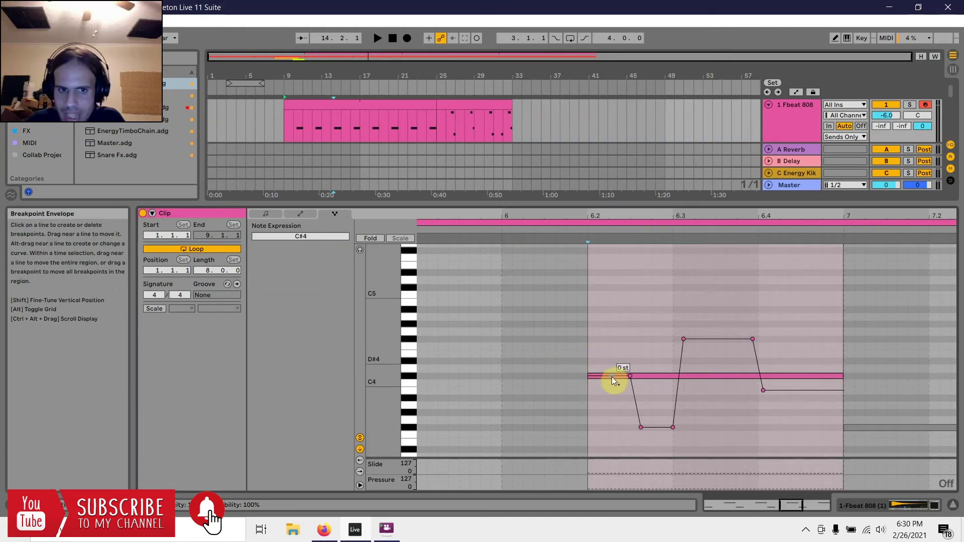
pyautogui.click(628, 377)
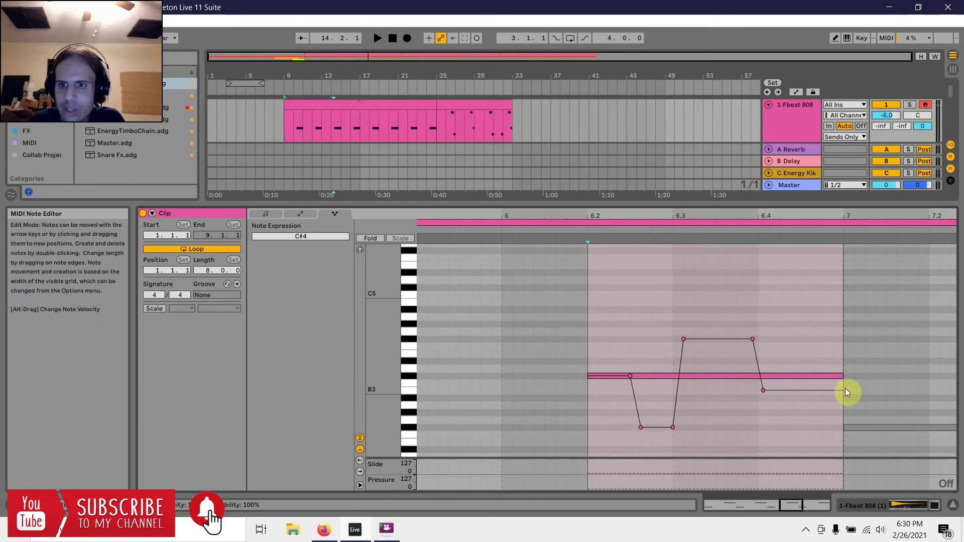
pyautogui.press('-')
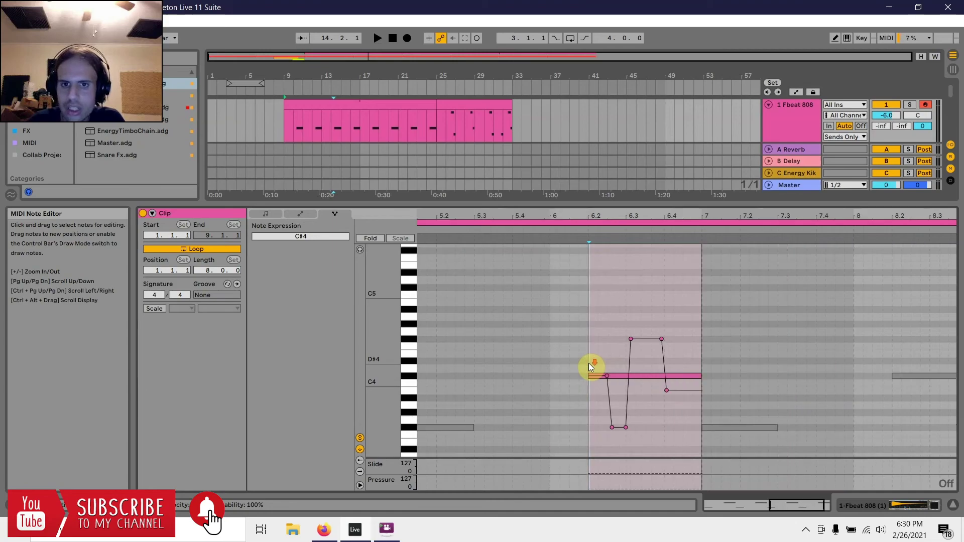
pyautogui.press('space')
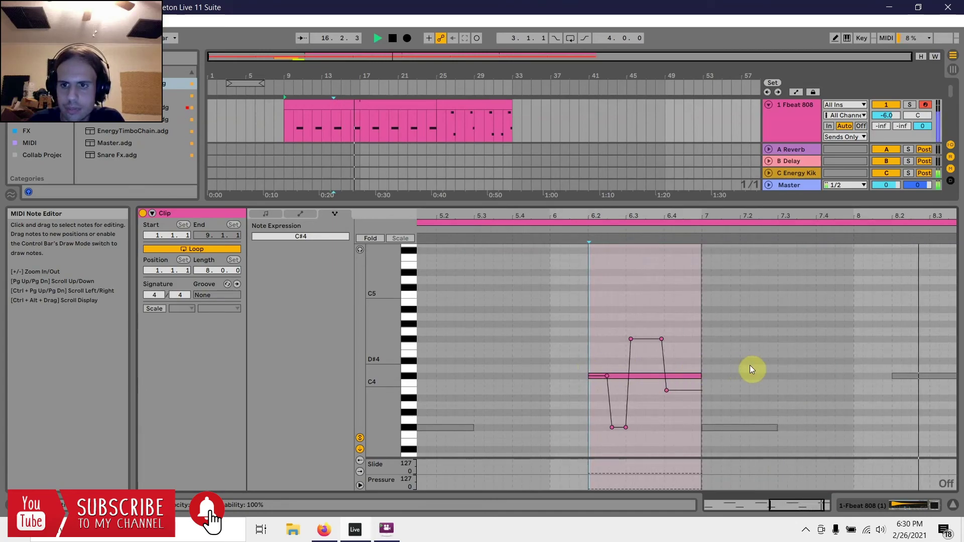
pyautogui.press('space')
pyautogui.press('-')
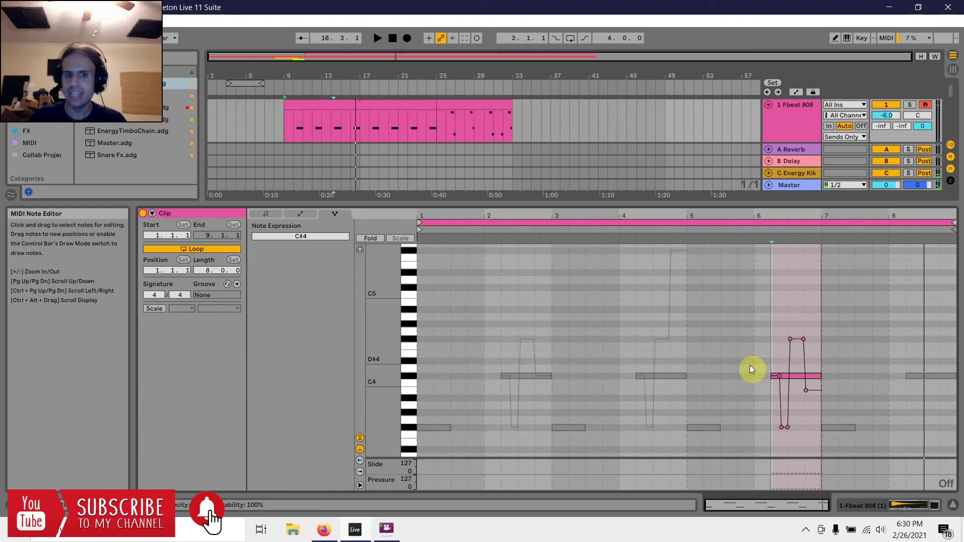